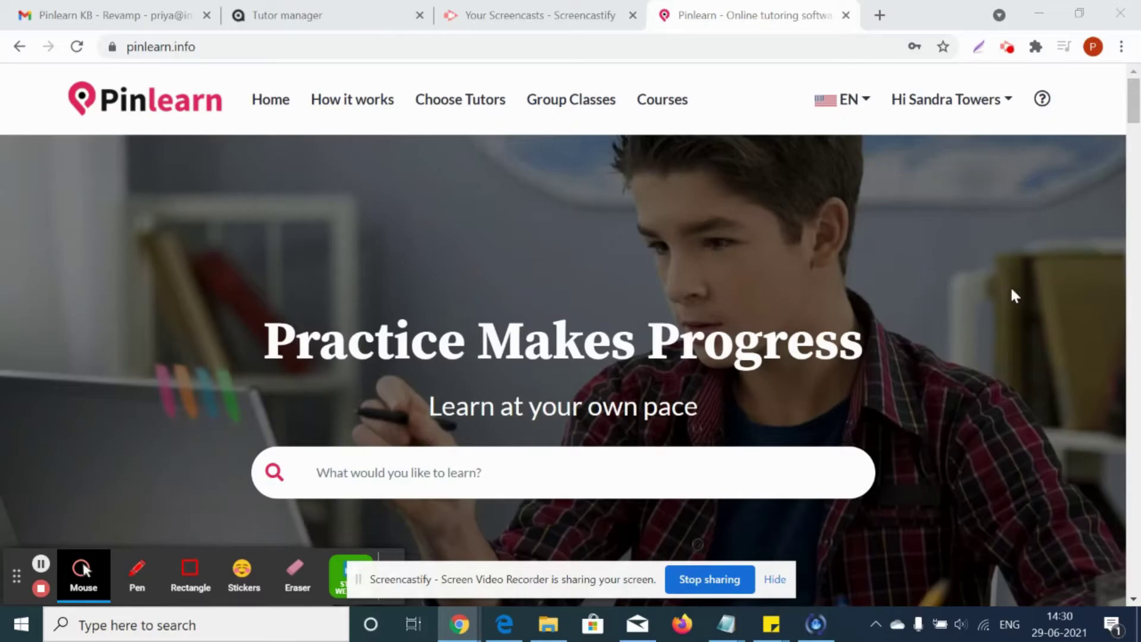
Step: From the tutor profile, open My 1 on 1 Classes to view the Jun 27 – Jul 3 calendar
{"action": "left_click", "coordinate": [951, 116]}
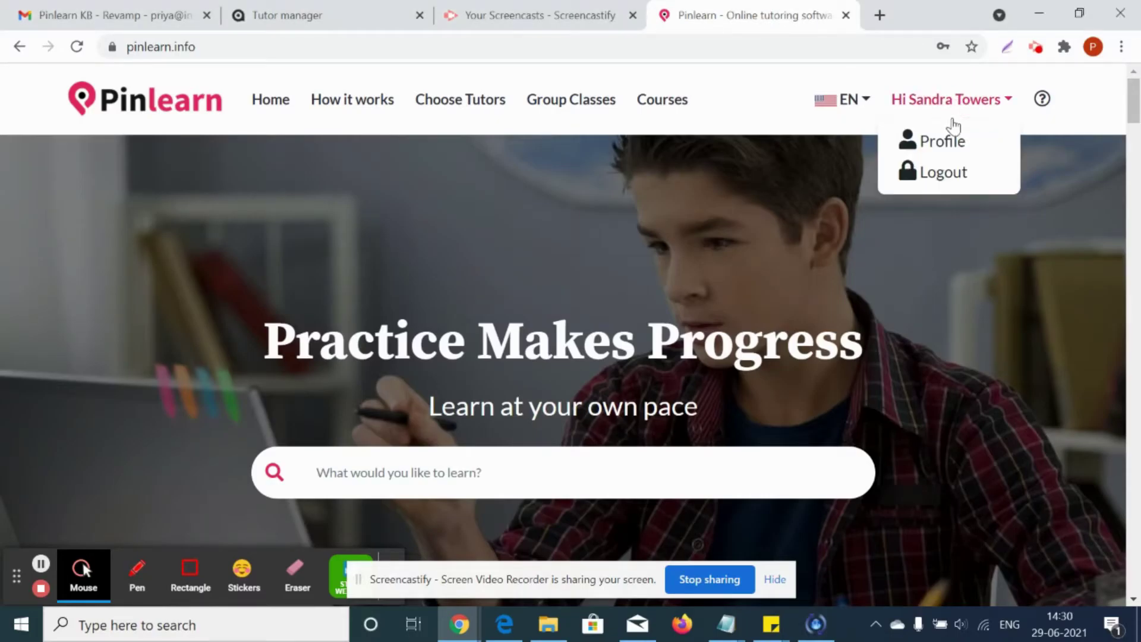
{"action": "left_click", "coordinate": [956, 140]}
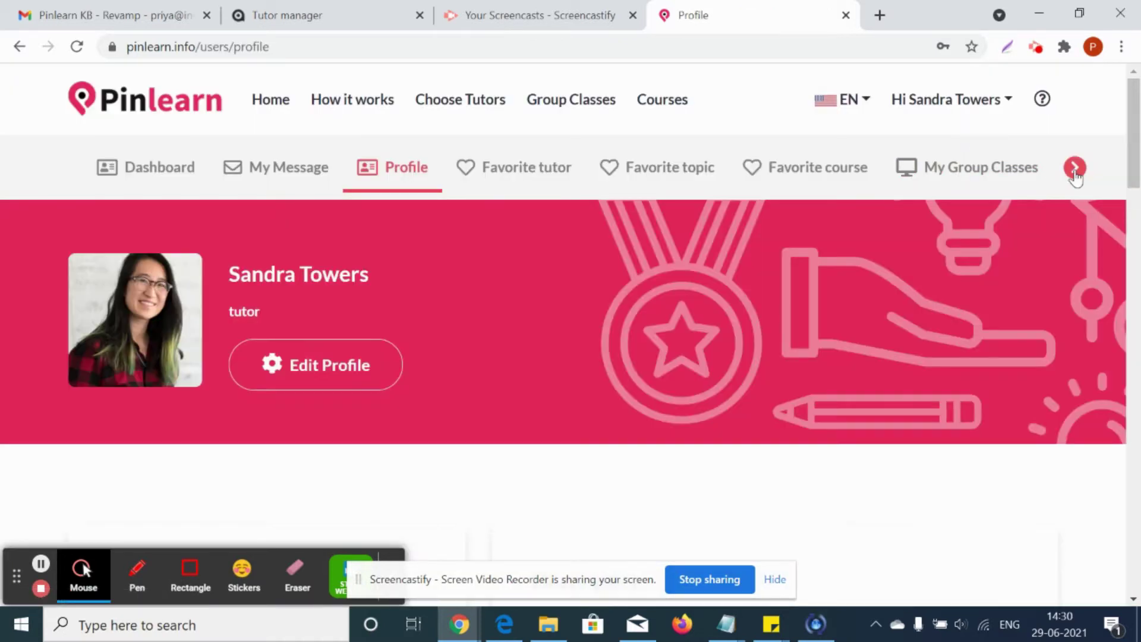
{"action": "left_click", "coordinate": [1074, 168]}
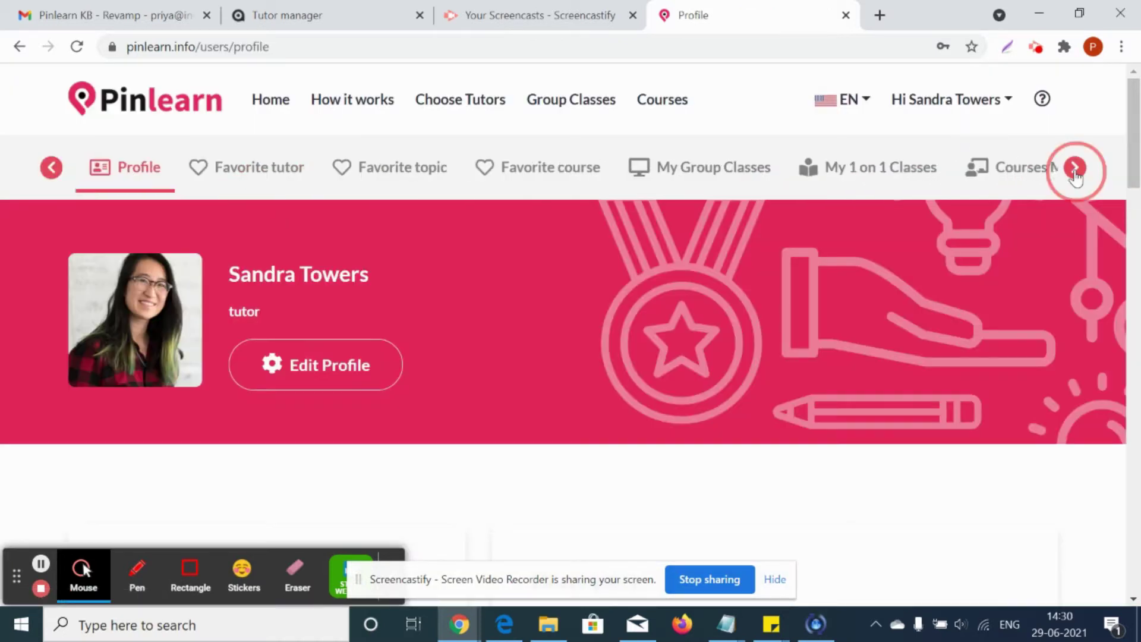
{"action": "left_click", "coordinate": [791, 172]}
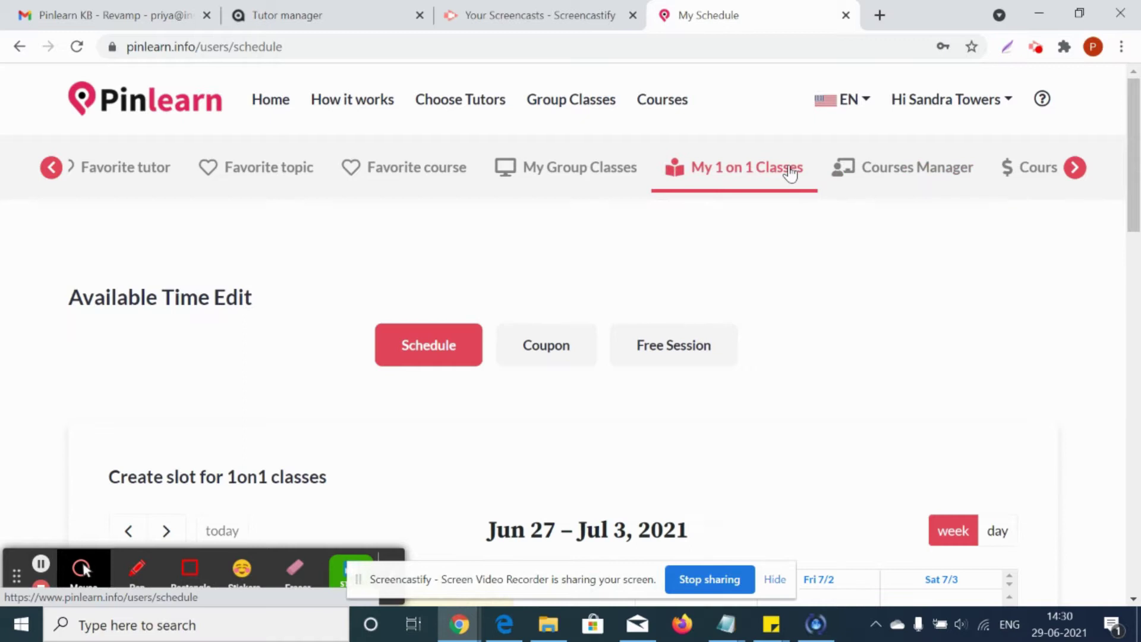
{"action": "left_click_drag", "start_coordinate": [1132, 98], "coordinate": [1139, 158]}
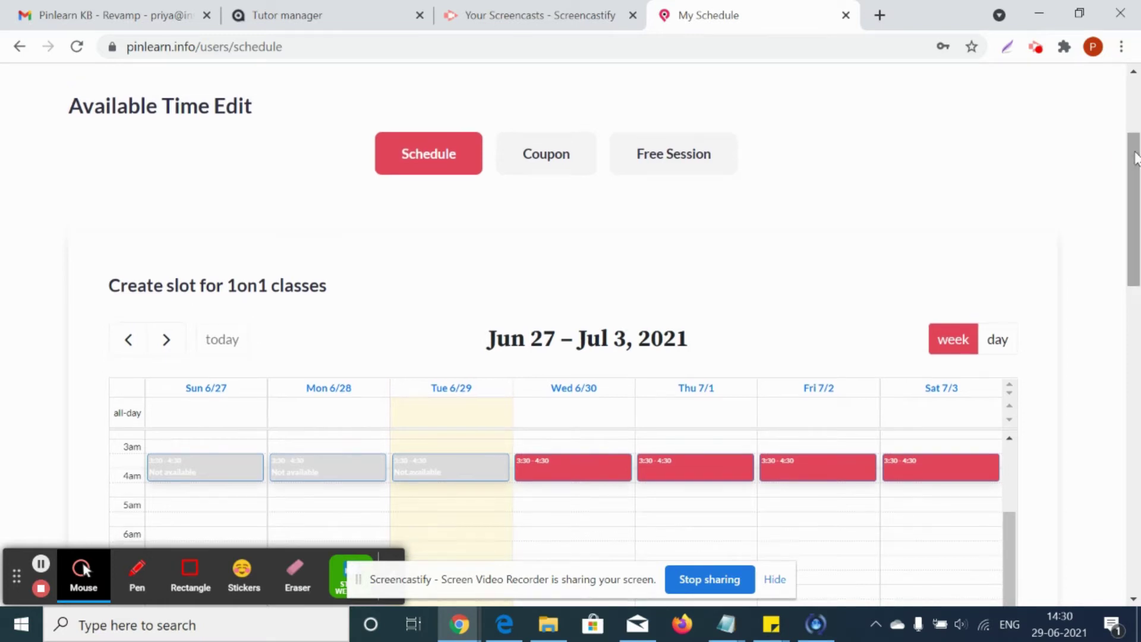
Step: On the Coupon tab, enter coupon name june29 and code 29065
{"action": "left_click", "coordinate": [544, 155]}
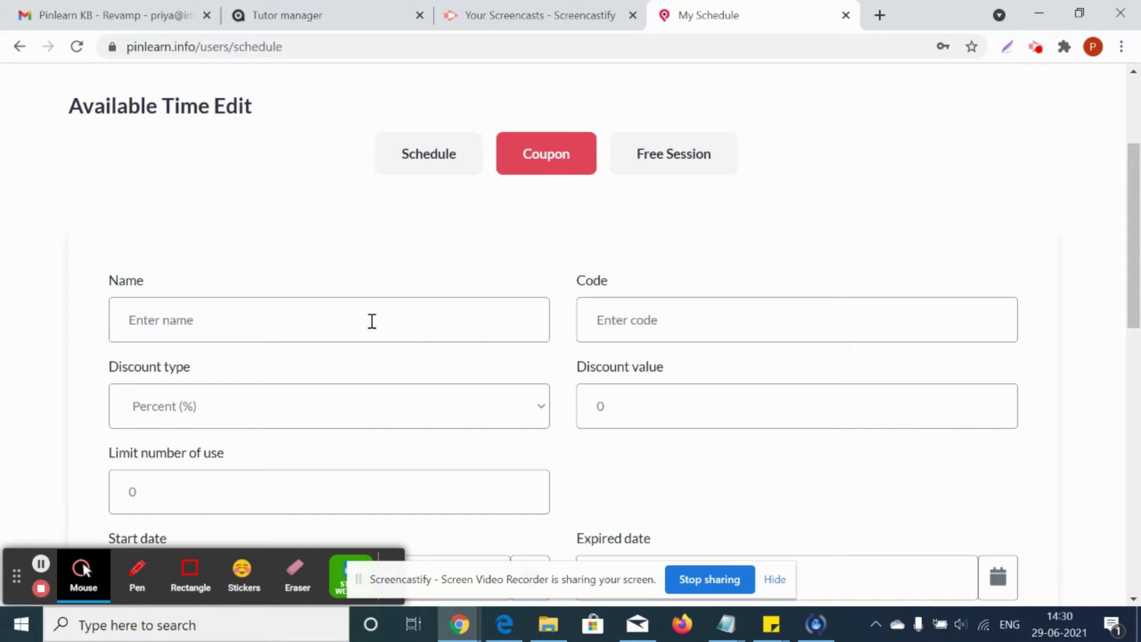
{"action": "left_click", "coordinate": [372, 321]}
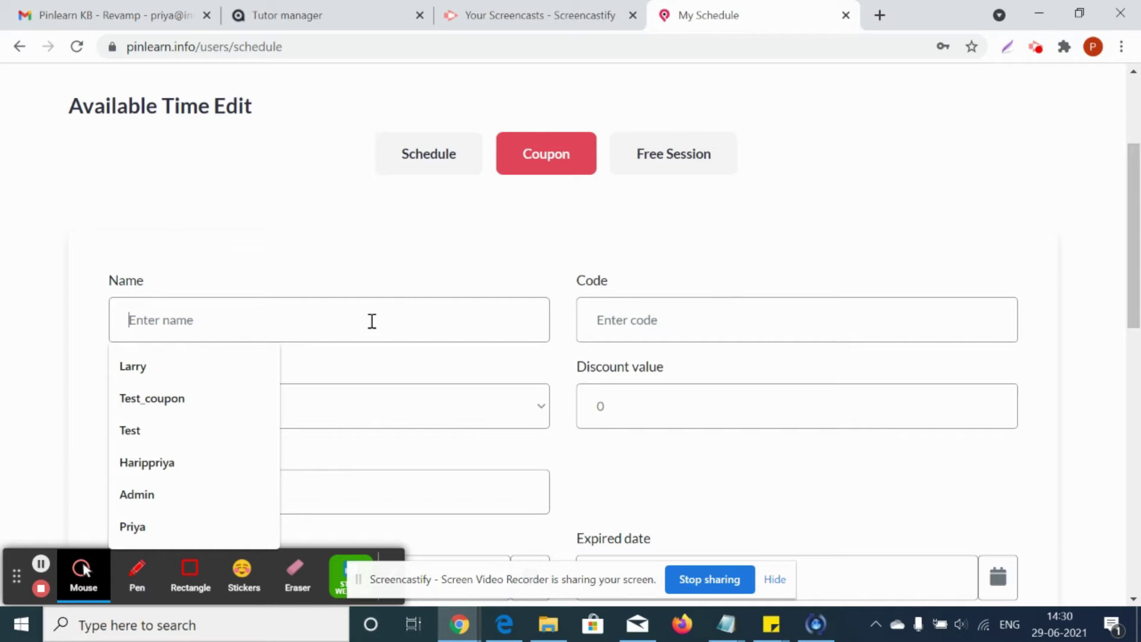
{"action": "type", "text": "june29"}
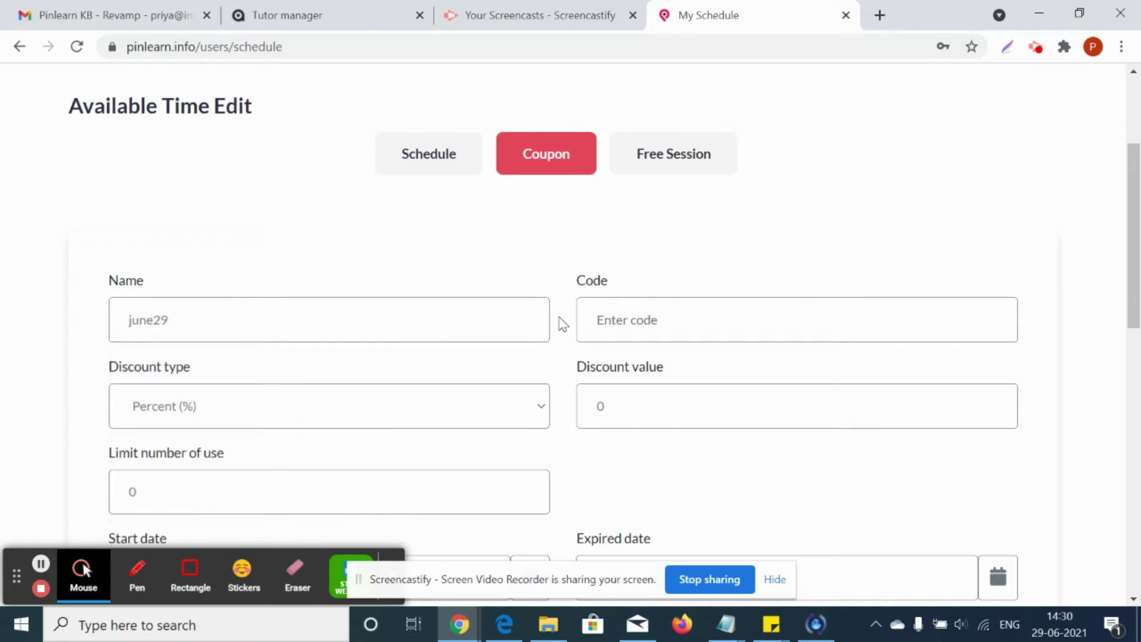
{"action": "left_click", "coordinate": [618, 329]}
{"action": "type", "text": "29065"}
Step: Keep the Percent (%) discount type and set the discount value to 50
{"action": "left_click", "coordinate": [172, 407]}
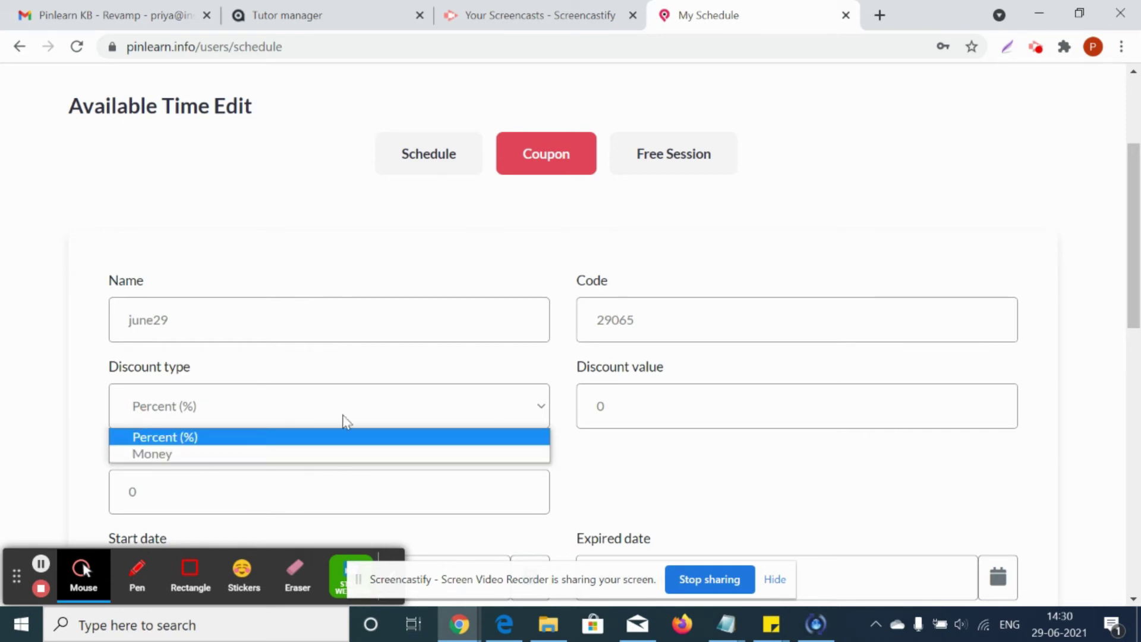
{"action": "left_click", "coordinate": [658, 400]}
{"action": "key", "text": "BackSpace"}
{"action": "type", "text": "50"}
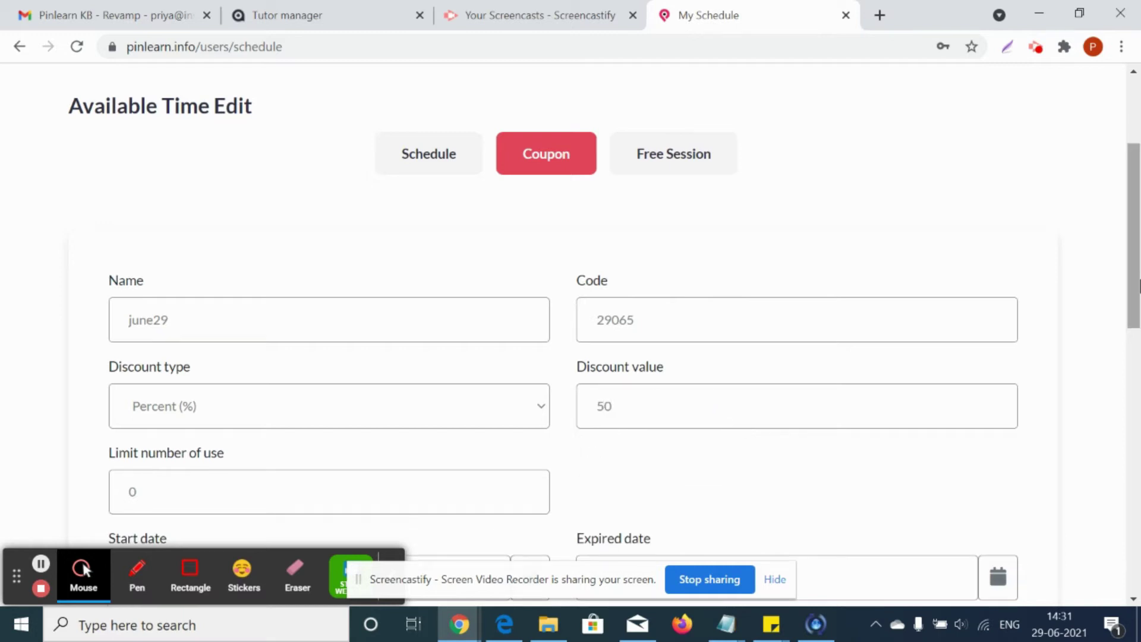
Step: Set the coupon's limit number of use to 10
{"action": "left_click_drag", "start_coordinate": [1135, 257], "coordinate": [1137, 324]}
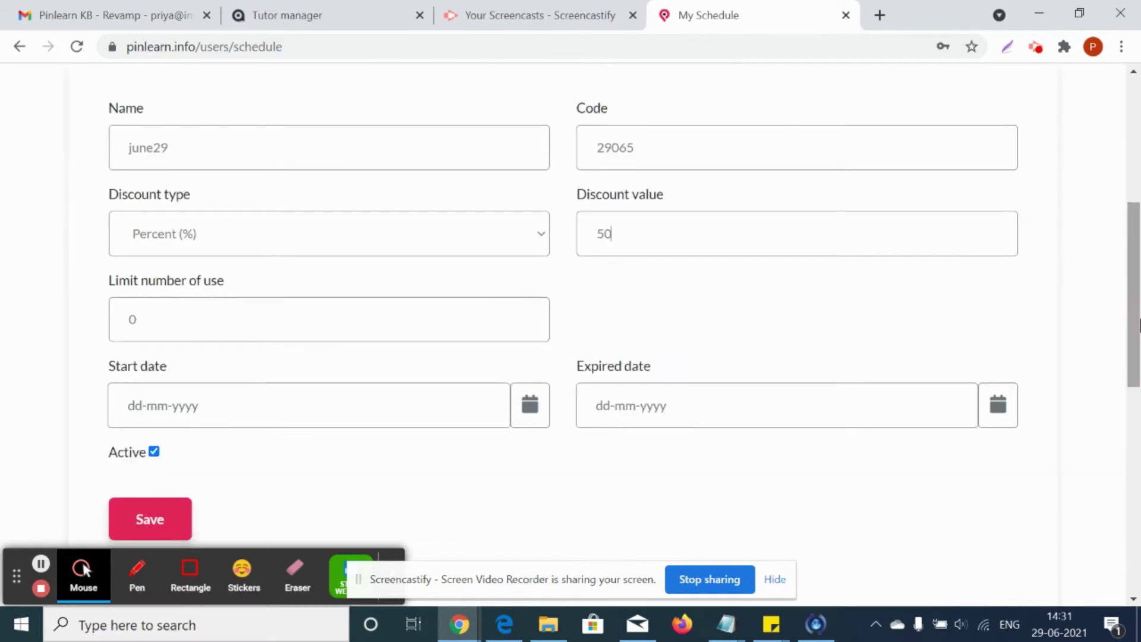
{"action": "left_click", "coordinate": [472, 319]}
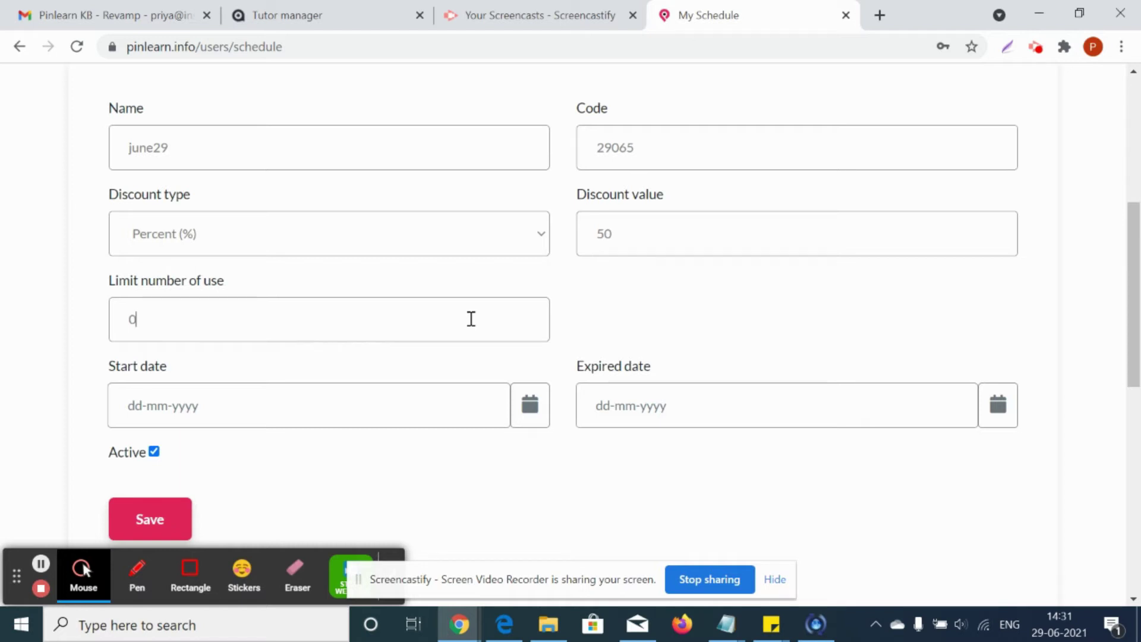
{"action": "key", "text": "BackSpace"}
{"action": "type", "text": "10"}
Step: Set start date 2021-06-29 and expiry date 2021-06-30, then save the coupon
{"action": "left_click", "coordinate": [547, 401]}
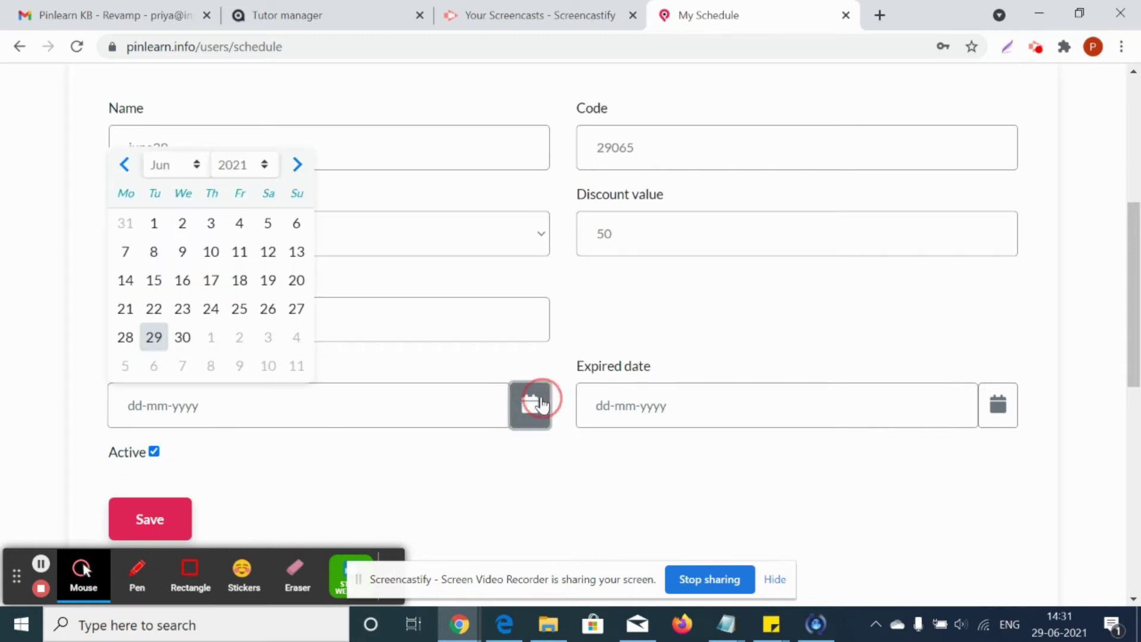
{"action": "left_click", "coordinate": [149, 337]}
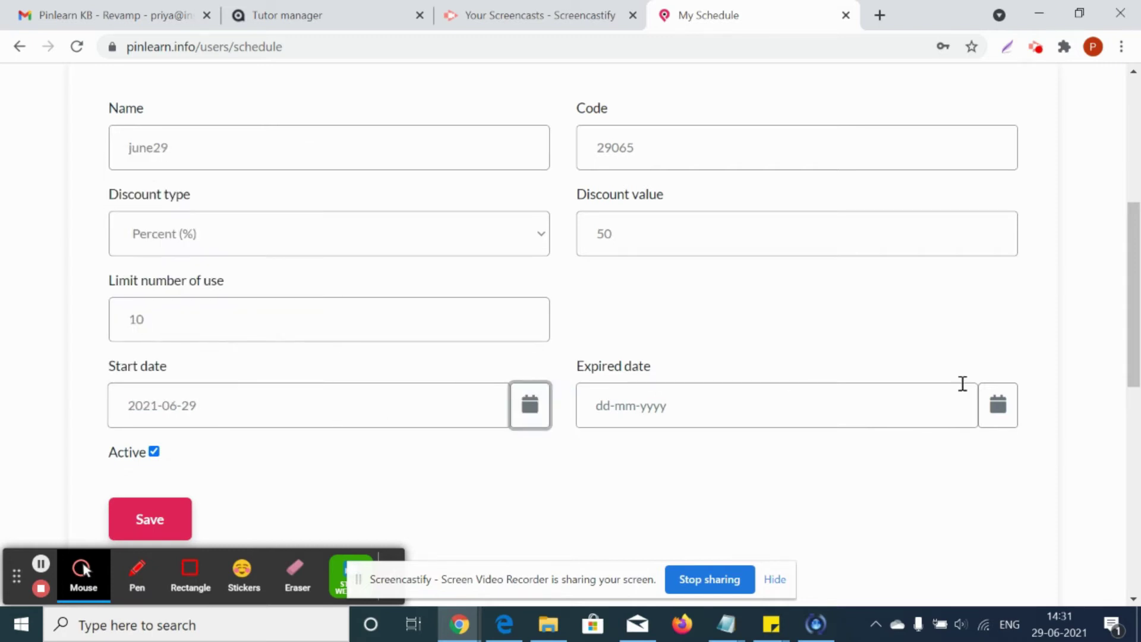
{"action": "left_click", "coordinate": [997, 408]}
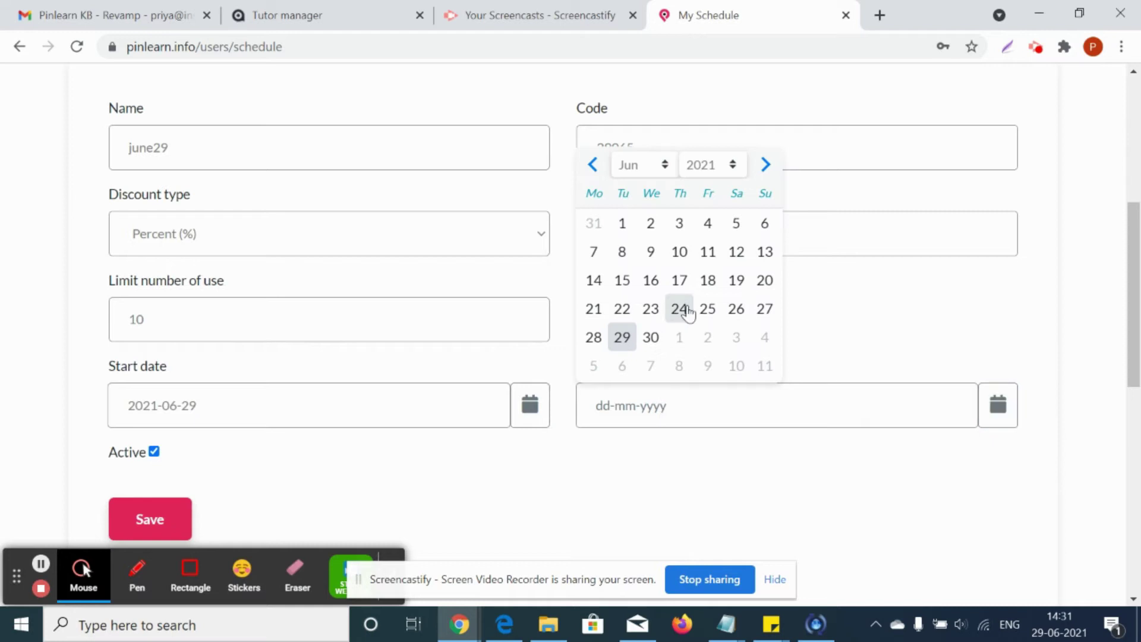
{"action": "left_click", "coordinate": [653, 338]}
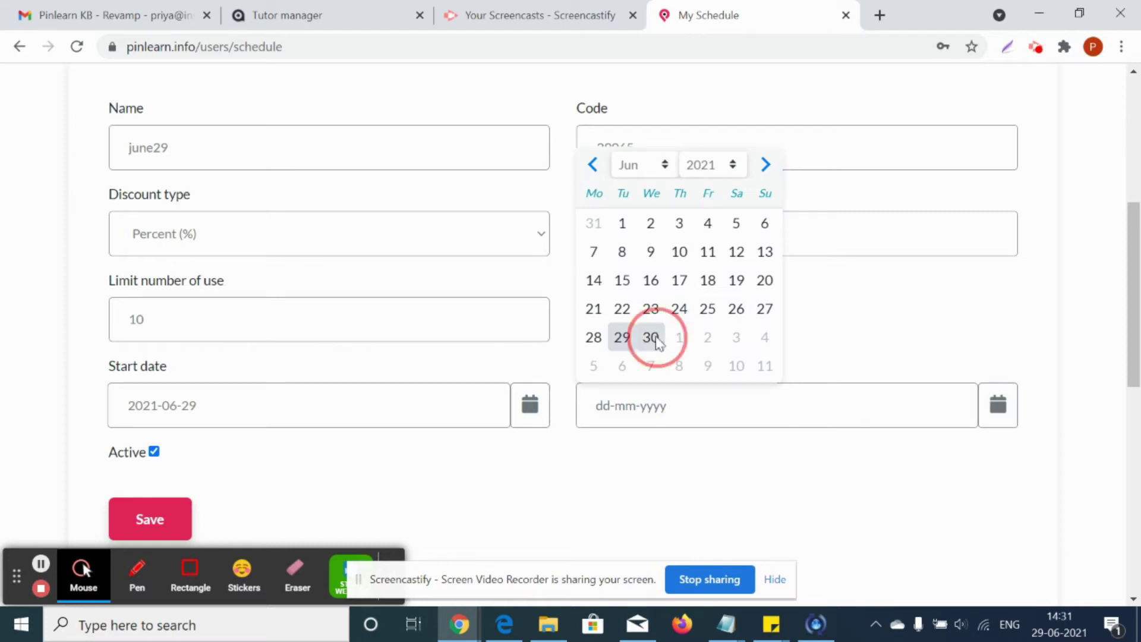
{"action": "left_click", "coordinate": [173, 521]}
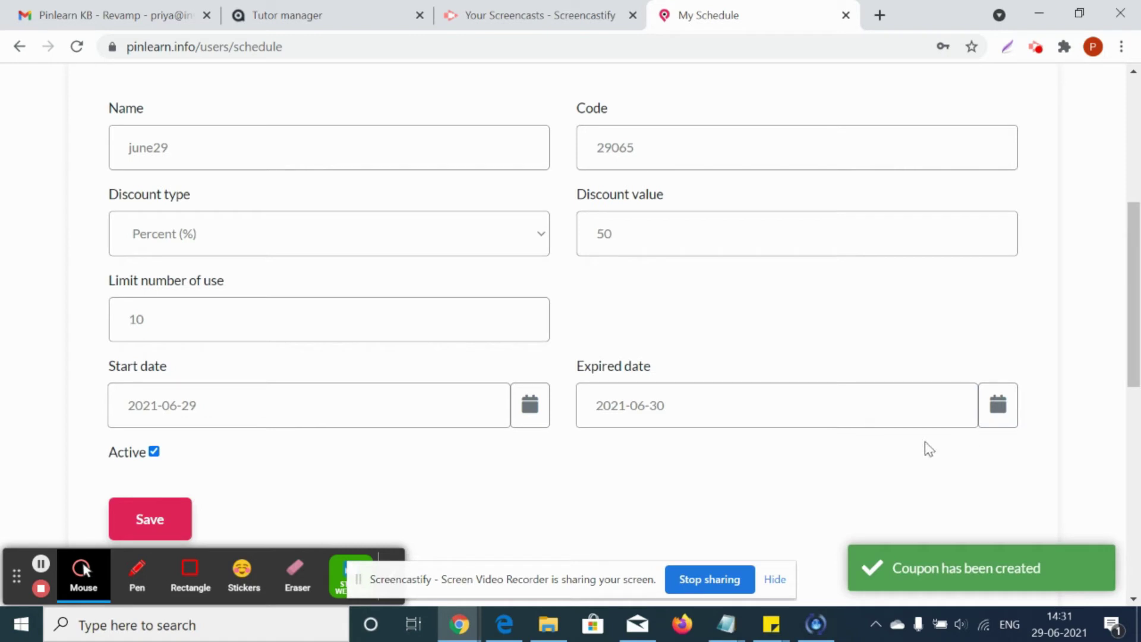
Step: In the student's Edge window, open the first tutor's profile and its 1-on-1 booking page
{"action": "left_click", "coordinate": [512, 620]}
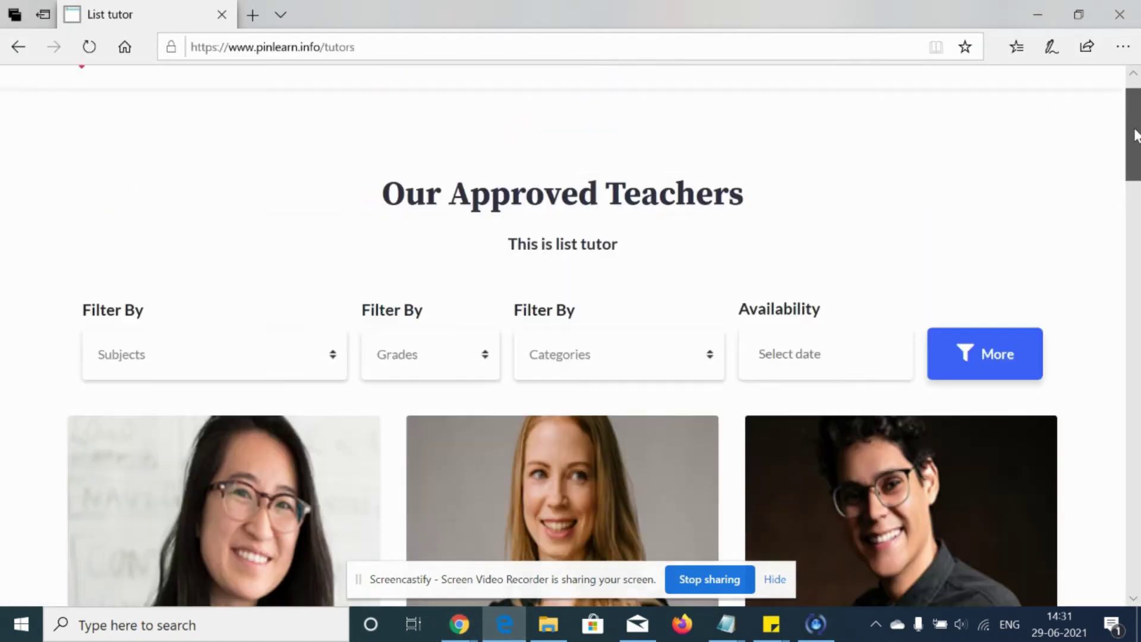
{"action": "left_click_drag", "start_coordinate": [1135, 134], "coordinate": [1135, 126]}
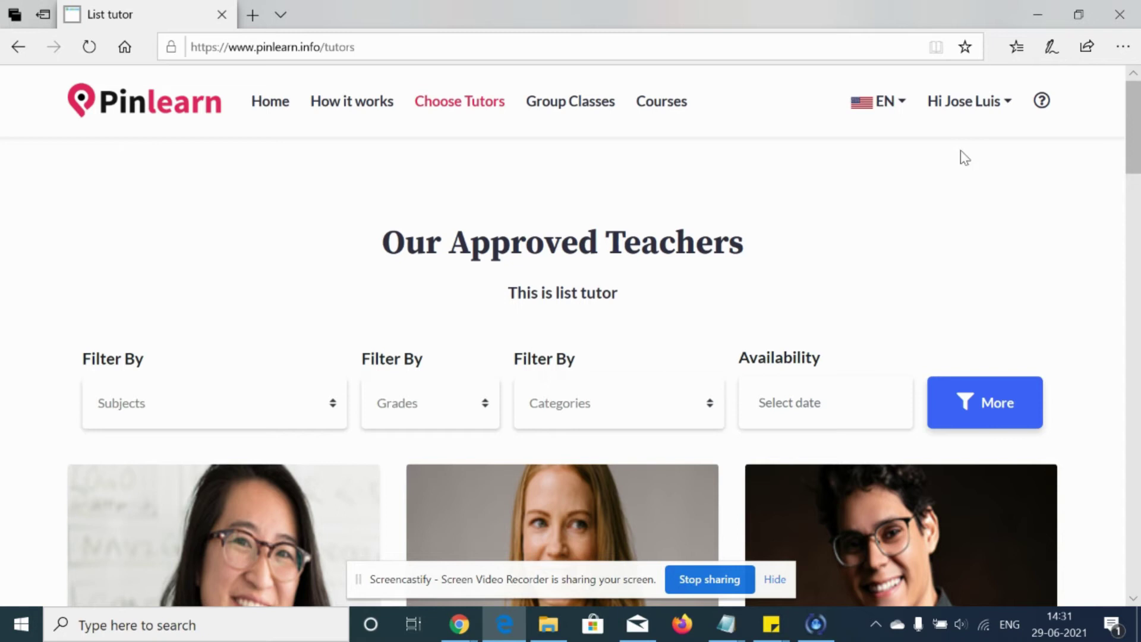
{"action": "scroll", "coordinate": [1136, 107], "scroll_direction": "down", "scroll_amount": 6}
{"action": "left_click", "coordinate": [334, 237]}
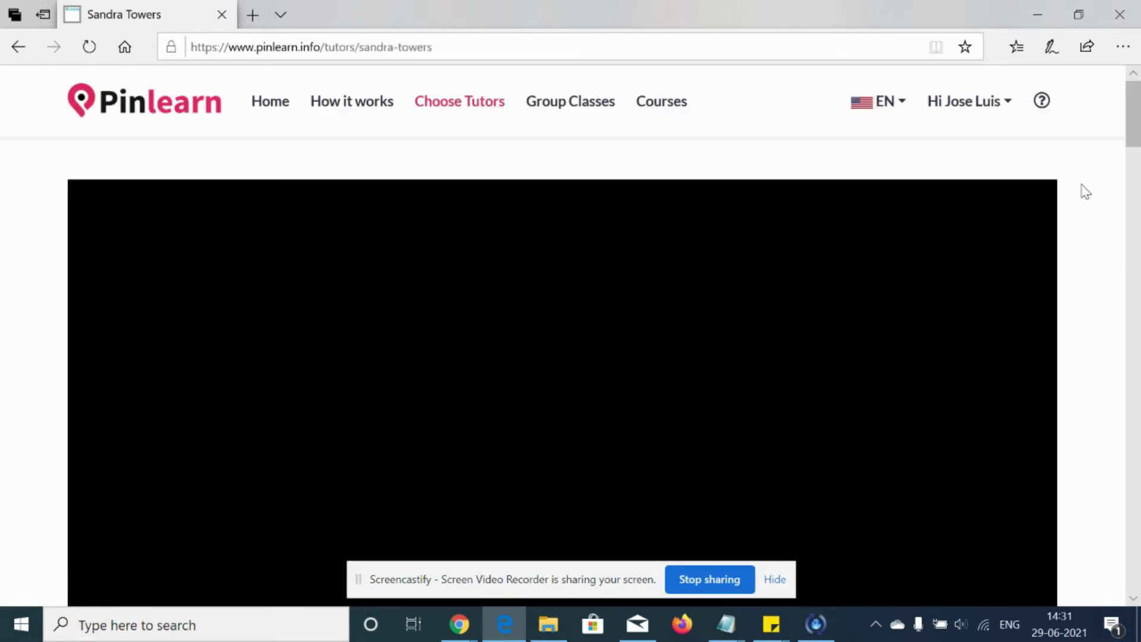
{"action": "left_click_drag", "start_coordinate": [1137, 124], "coordinate": [1139, 186]}
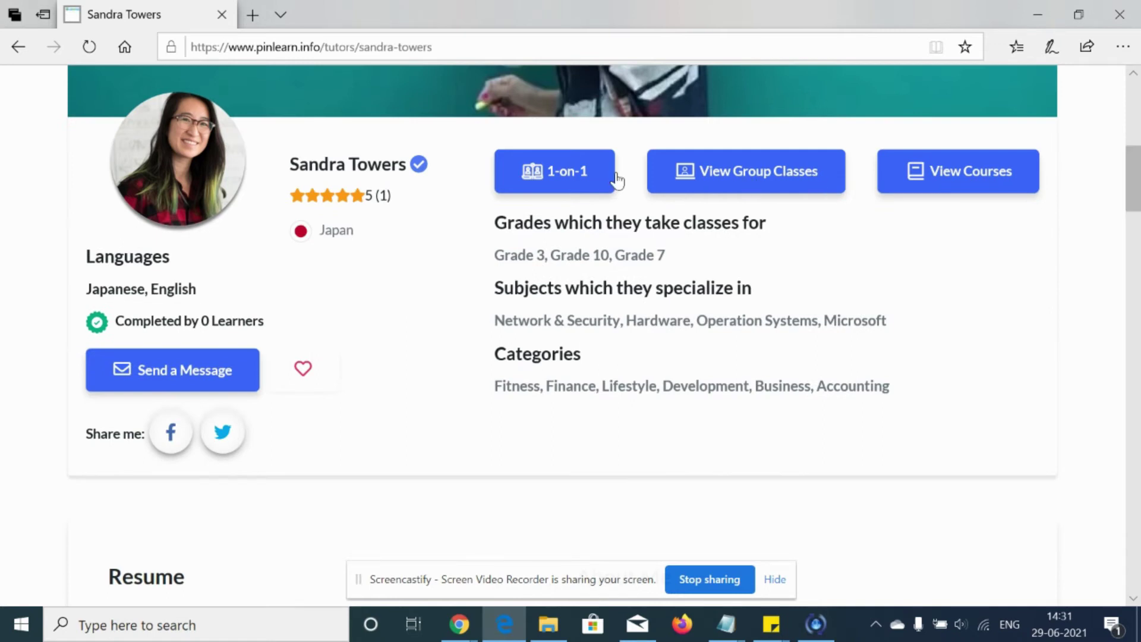
{"action": "left_click", "coordinate": [541, 178]}
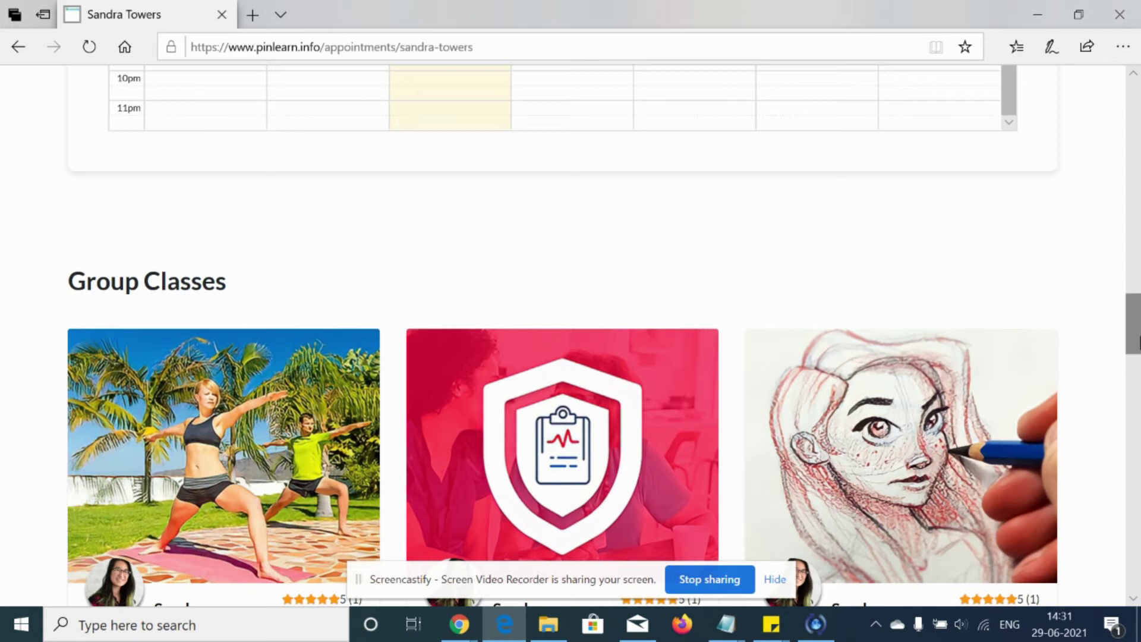
Step: Switch the subject from Operation Systems to Network & Security at $10 per slot
{"action": "left_click_drag", "start_coordinate": [1137, 327], "coordinate": [1109, 207]}
{"action": "left_click", "coordinate": [666, 309]}
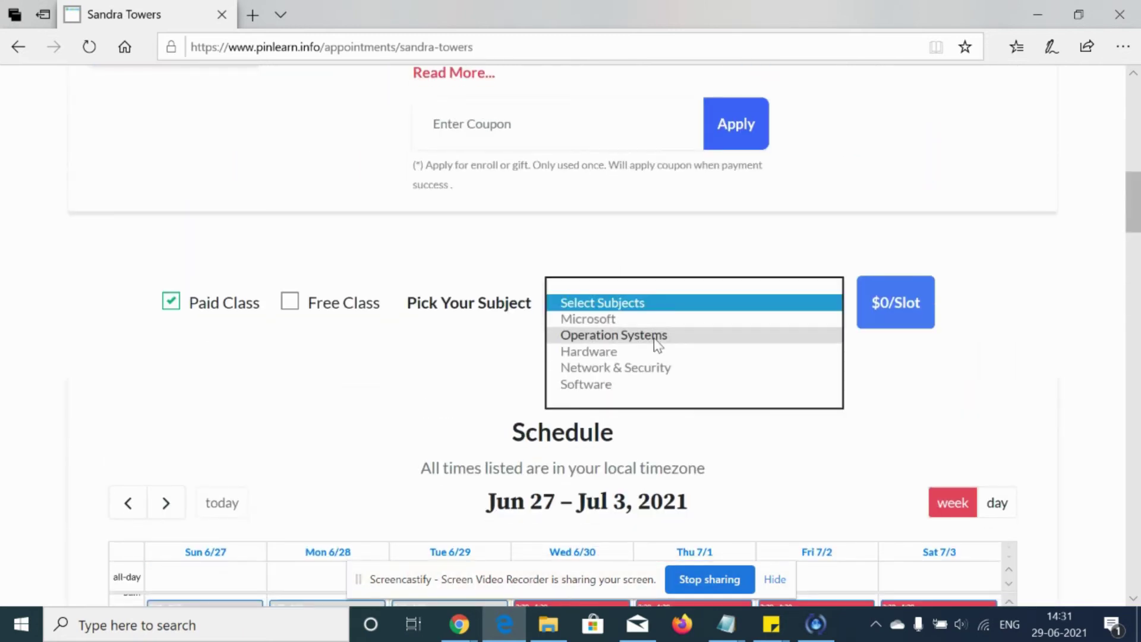
{"action": "left_click", "coordinate": [653, 337]}
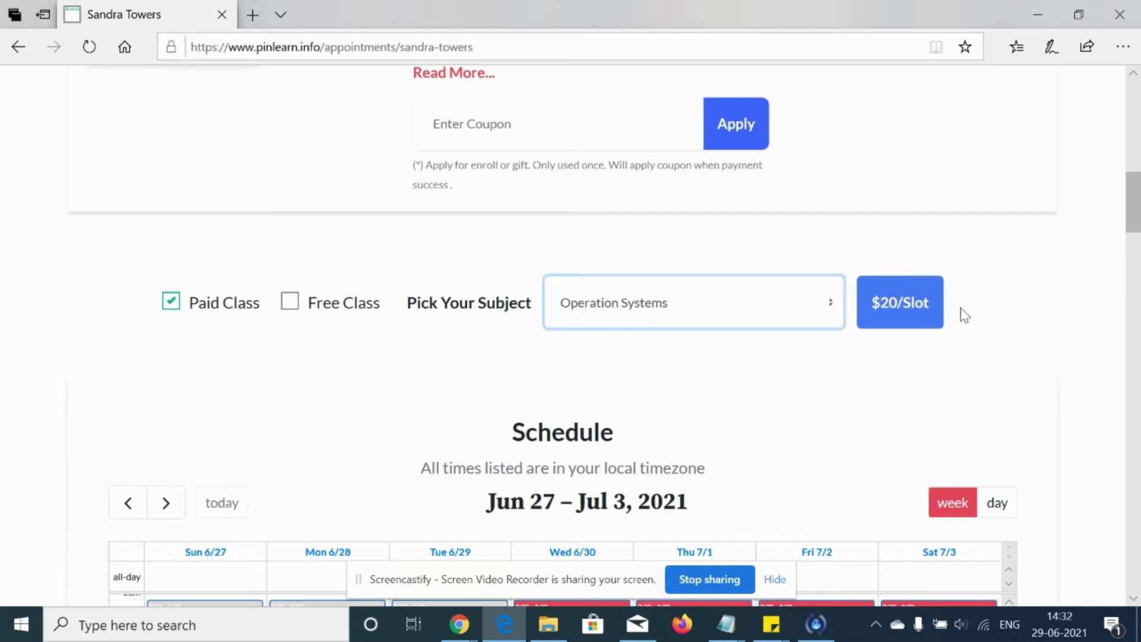
{"action": "left_click", "coordinate": [756, 327]}
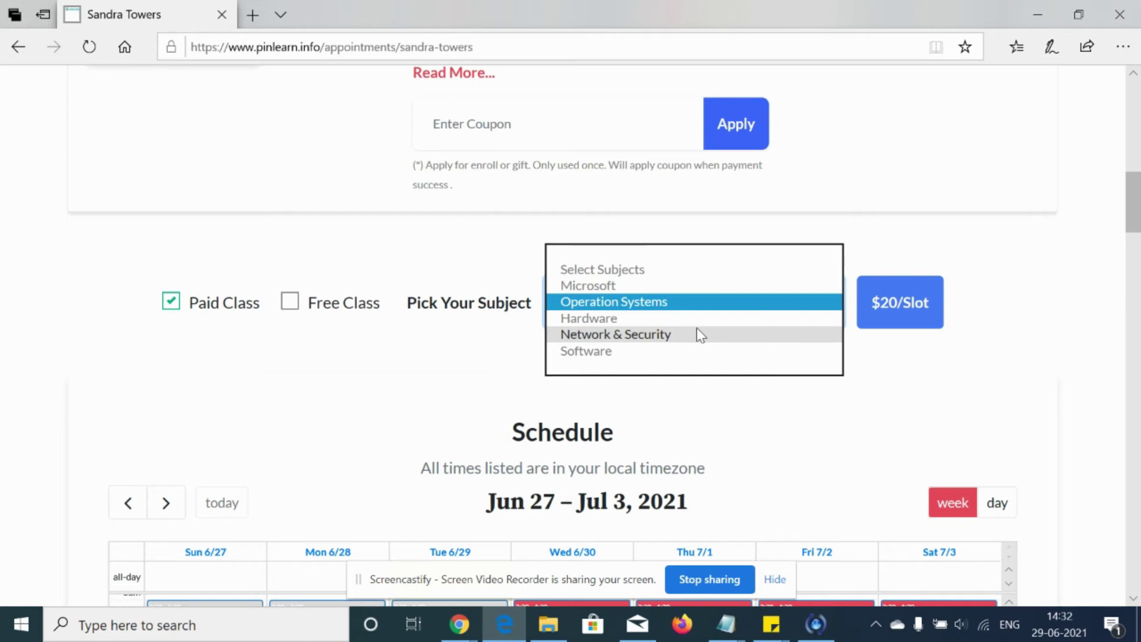
{"action": "left_click", "coordinate": [698, 334]}
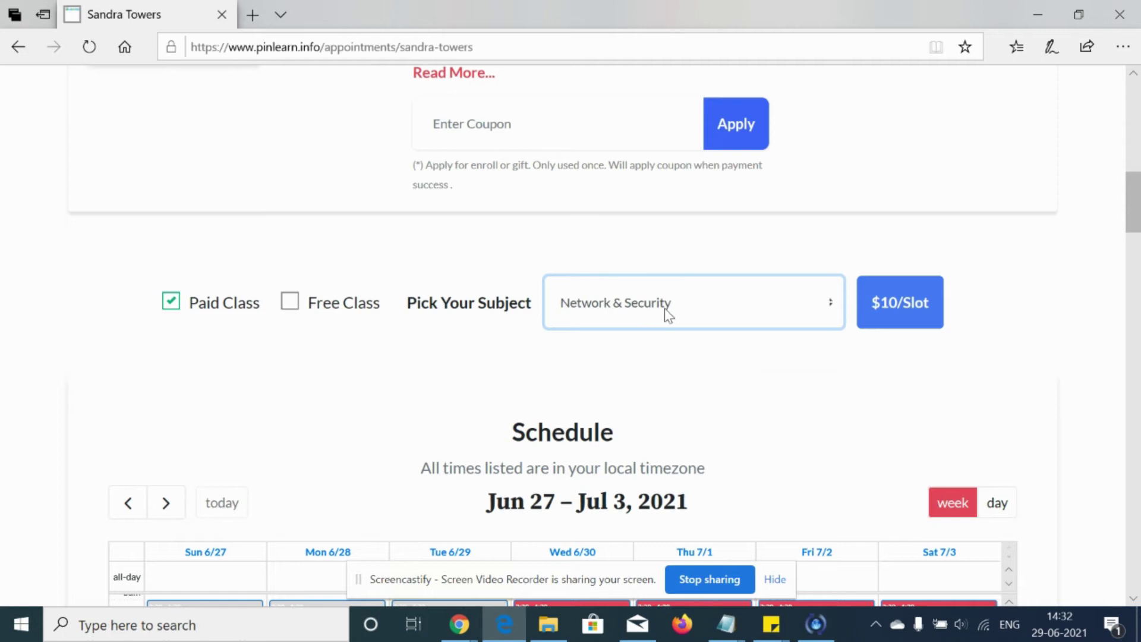
{"action": "left_click", "coordinate": [503, 116]}
Step: After checking the code in Chrome, enter coupon 29065 and apply it for a $5 slot
{"action": "type", "text": "2906"}
{"action": "mouse_move", "coordinate": [460, 624]}
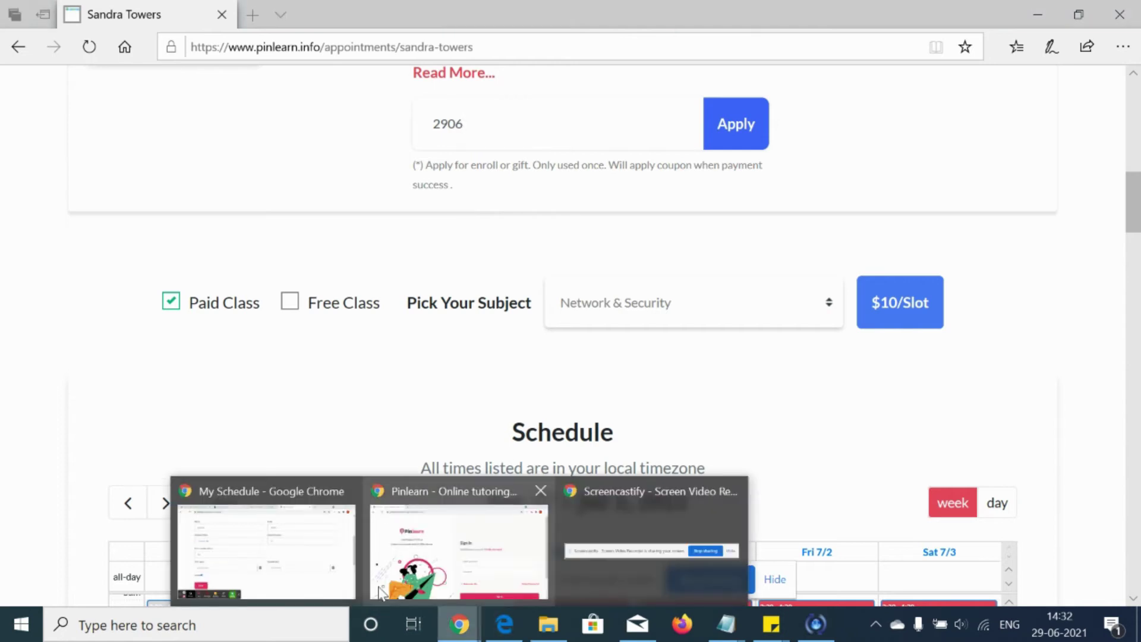
{"action": "left_click", "coordinate": [351, 579]}
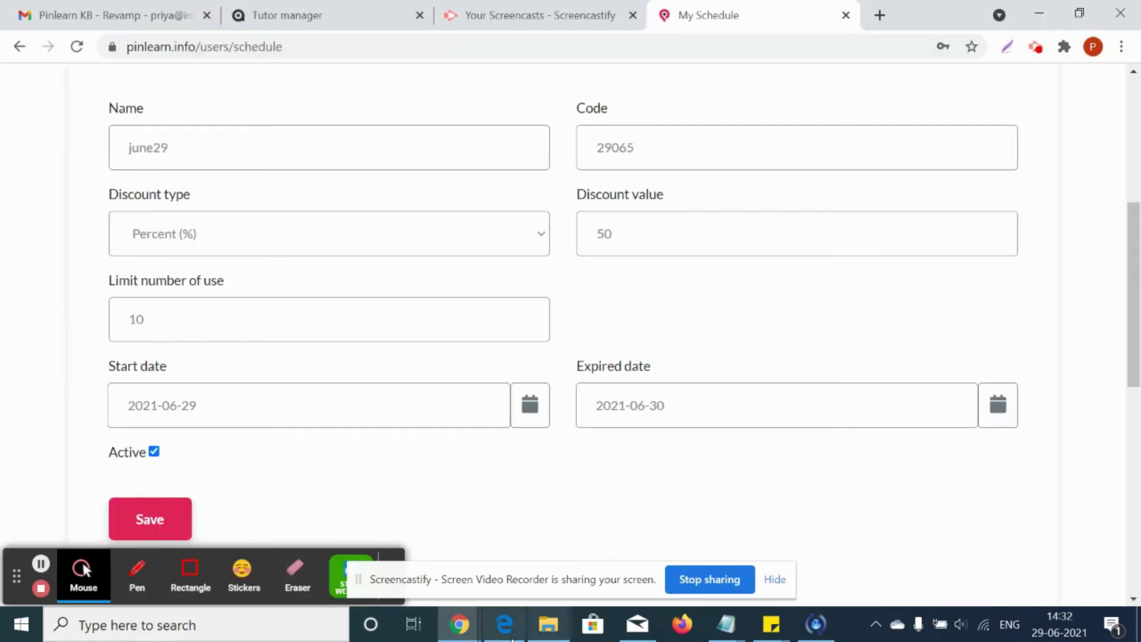
{"action": "left_click", "coordinate": [504, 624]}
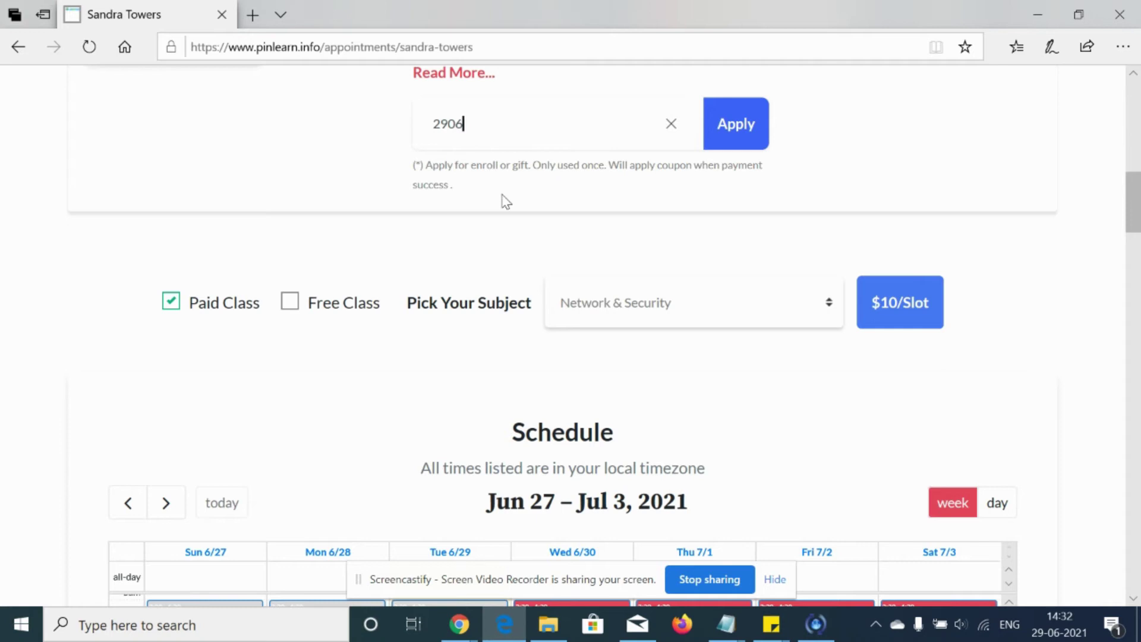
{"action": "type", "text": "5"}
{"action": "left_click", "coordinate": [743, 131]}
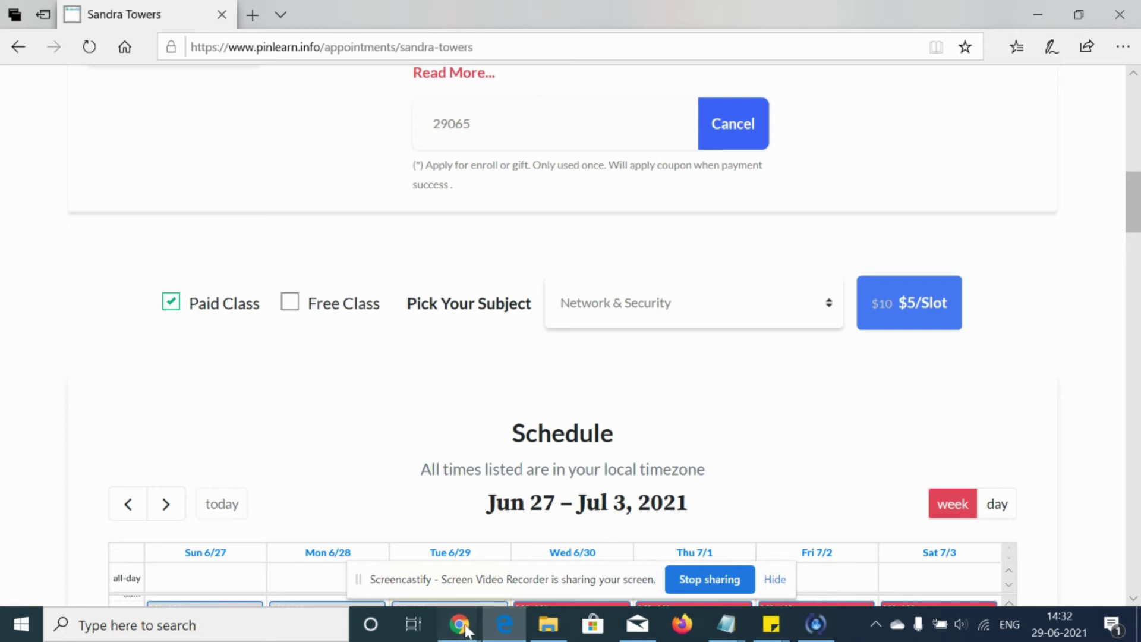
Step: In the Chrome coupon form, replace discount value 50 with 100 and save june29
{"action": "mouse_move", "coordinate": [462, 626]}
{"action": "left_click", "coordinate": [333, 546]}
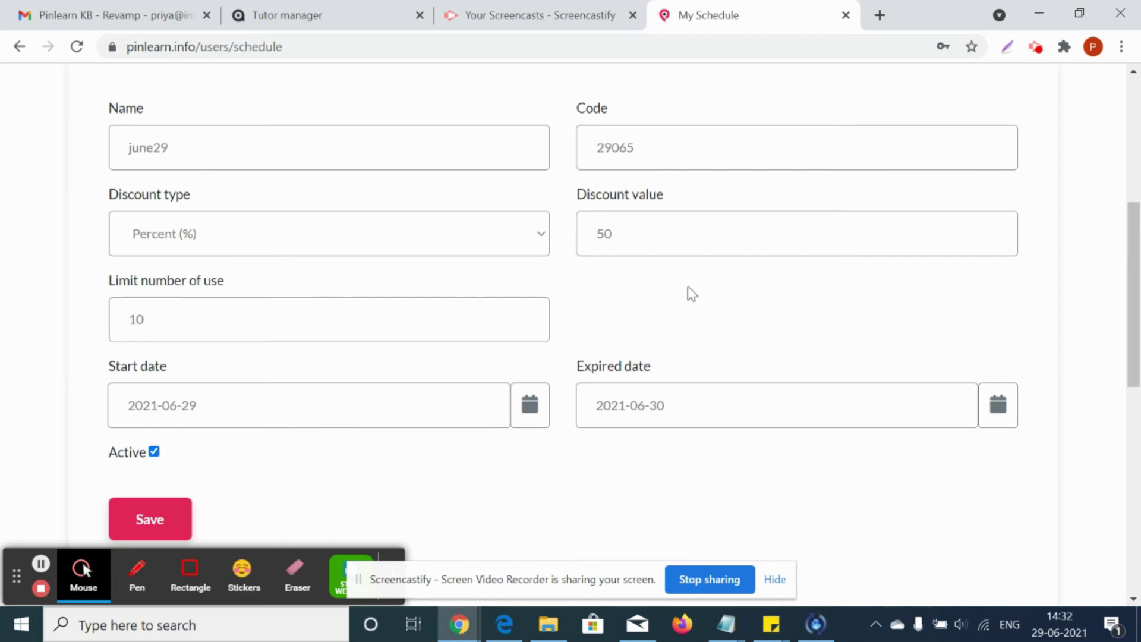
{"action": "left_click", "coordinate": [670, 247]}
{"action": "key", "text": "BackSpace"}
{"action": "key", "text": "BackSpace"}
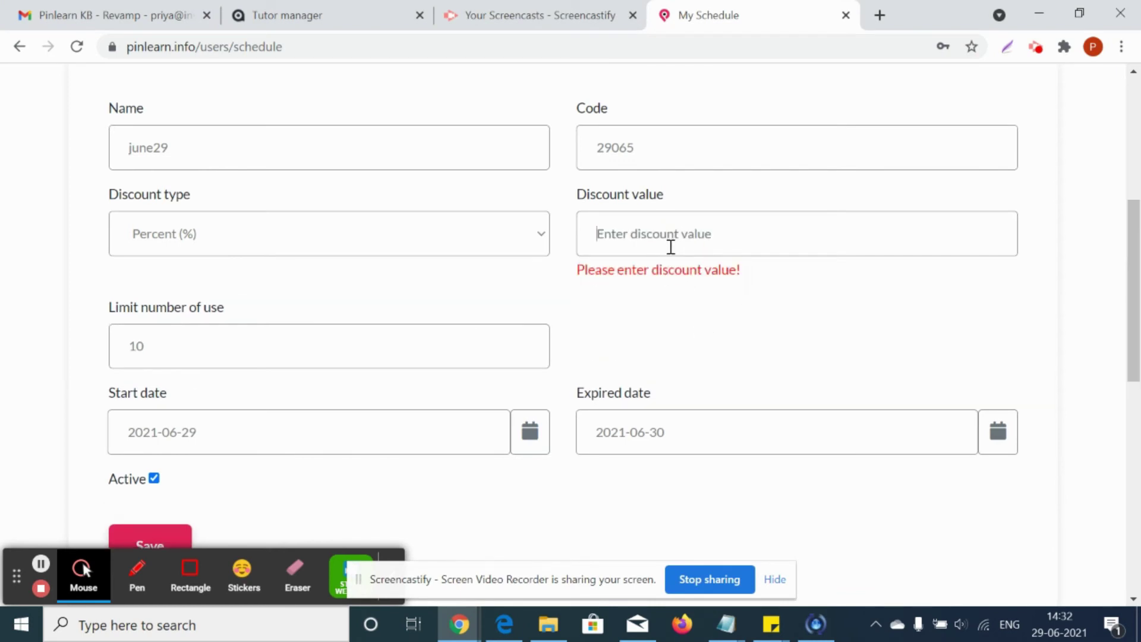
{"action": "type", "text": "100"}
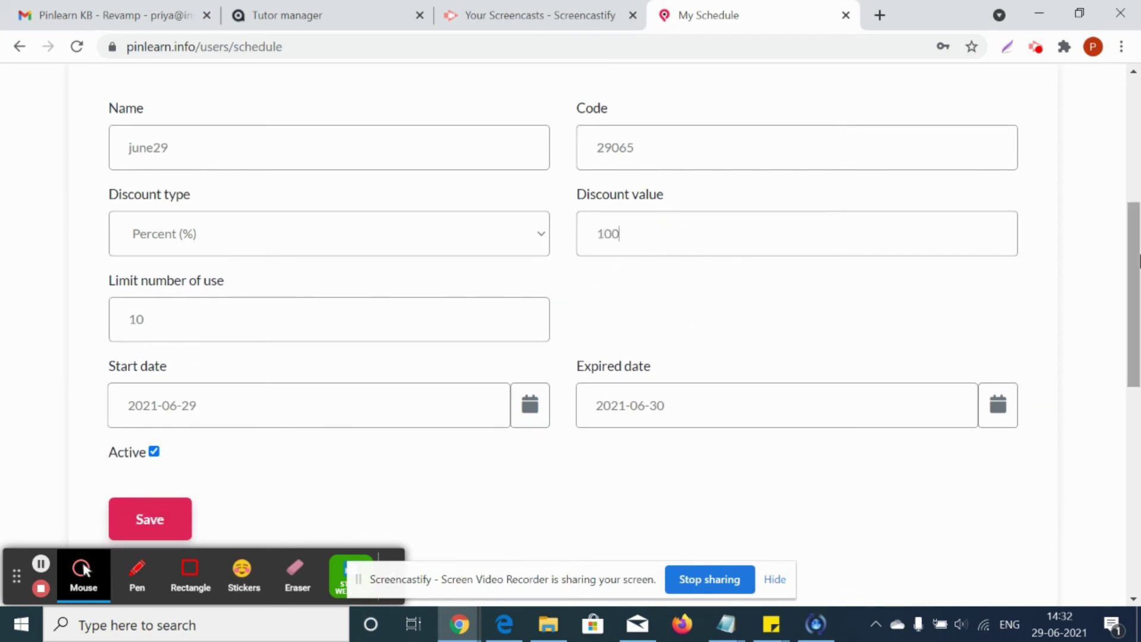
{"action": "mouse_move", "coordinate": [1132, 255]}
{"action": "left_mouse_down"}
{"action": "mouse_move", "coordinate": [1133, 202]}
{"action": "mouse_move", "coordinate": [1136, 252]}
{"action": "left_mouse_up"}
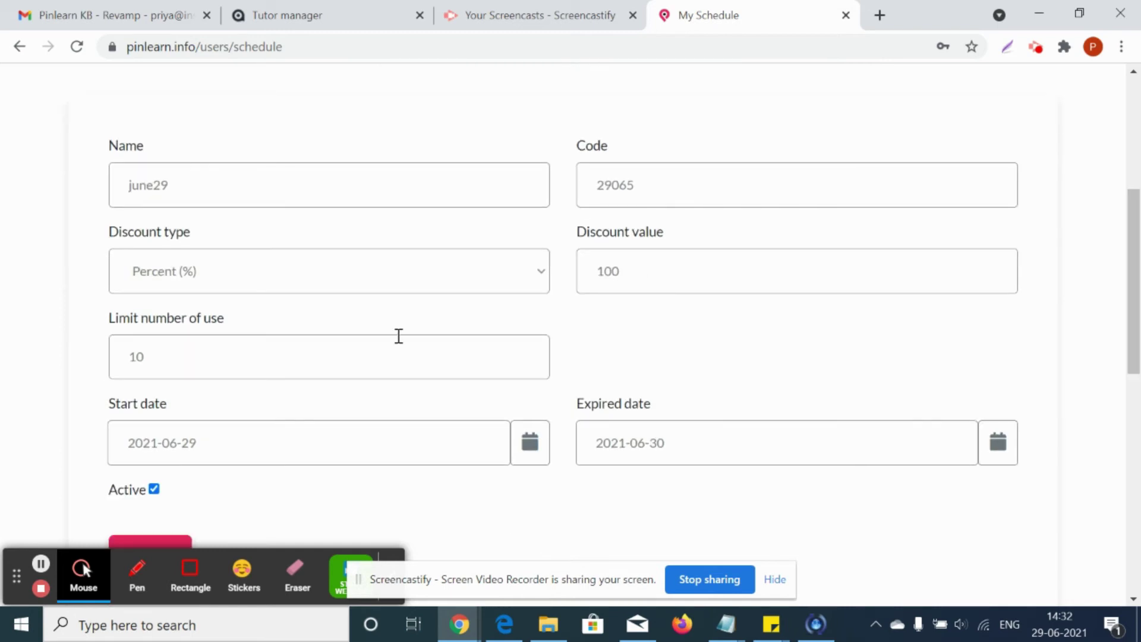
{"action": "left_click_drag", "start_coordinate": [1138, 218], "coordinate": [1139, 278]}
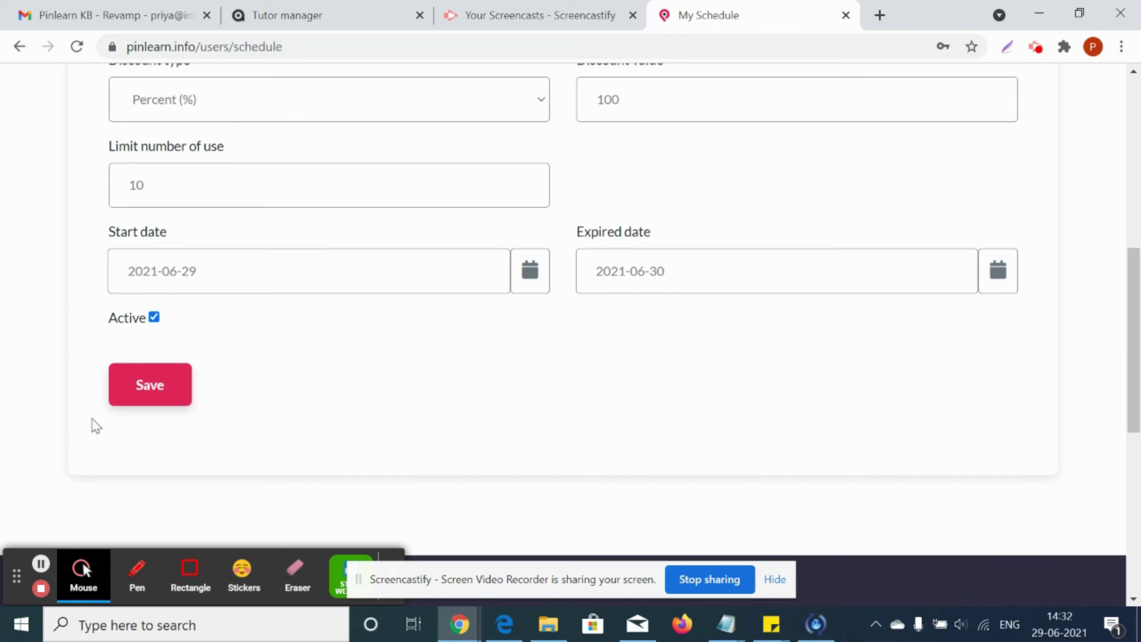
{"action": "left_click", "coordinate": [151, 399]}
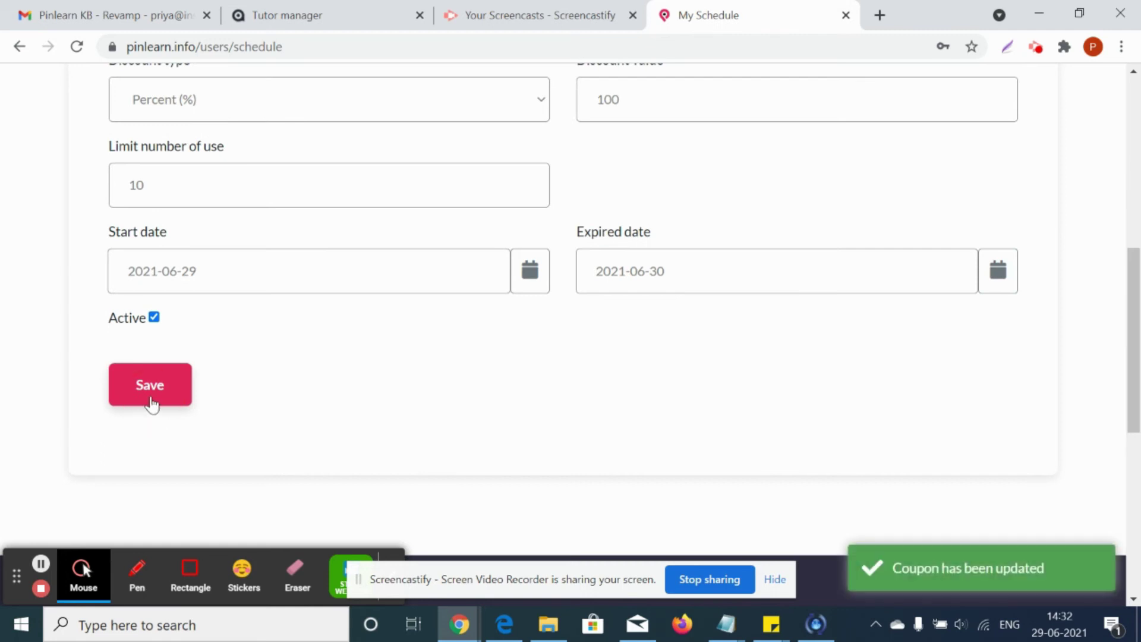
Step: Back in Edge, go via Choose Tutors to the first tutor's 1-on-1 booking page
{"action": "left_click", "coordinate": [504, 624]}
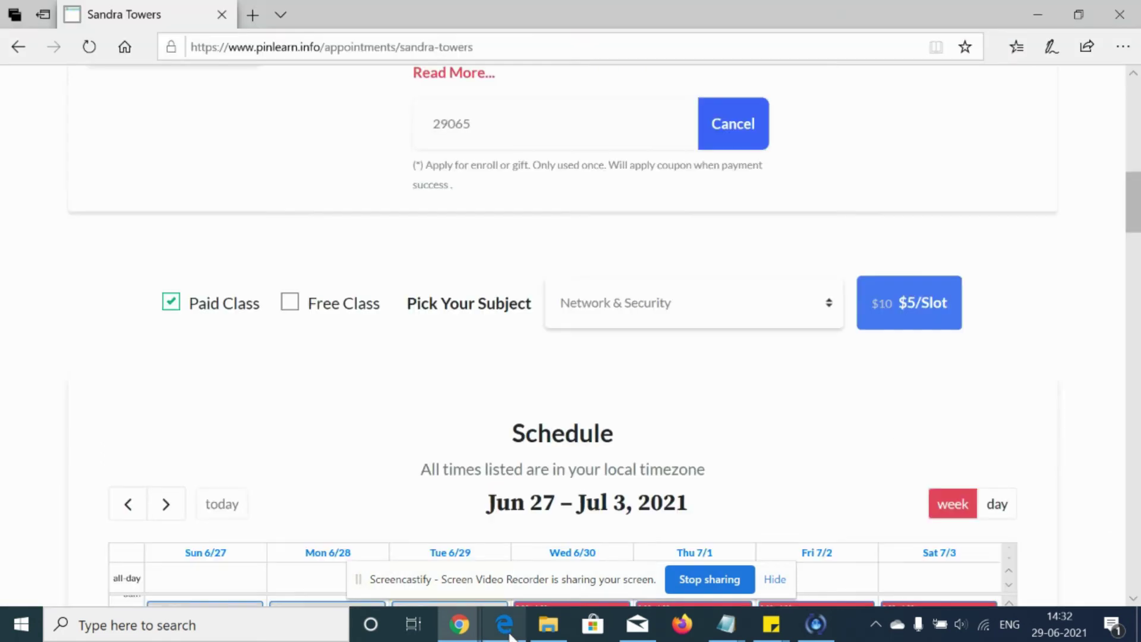
{"action": "scroll", "coordinate": [1139, 218], "scroll_direction": "up", "scroll_amount": 4}
{"action": "scroll", "coordinate": [1139, 220], "scroll_direction": "down", "scroll_amount": 4}
{"action": "left_click_drag", "start_coordinate": [1139, 220], "coordinate": [1105, 127]}
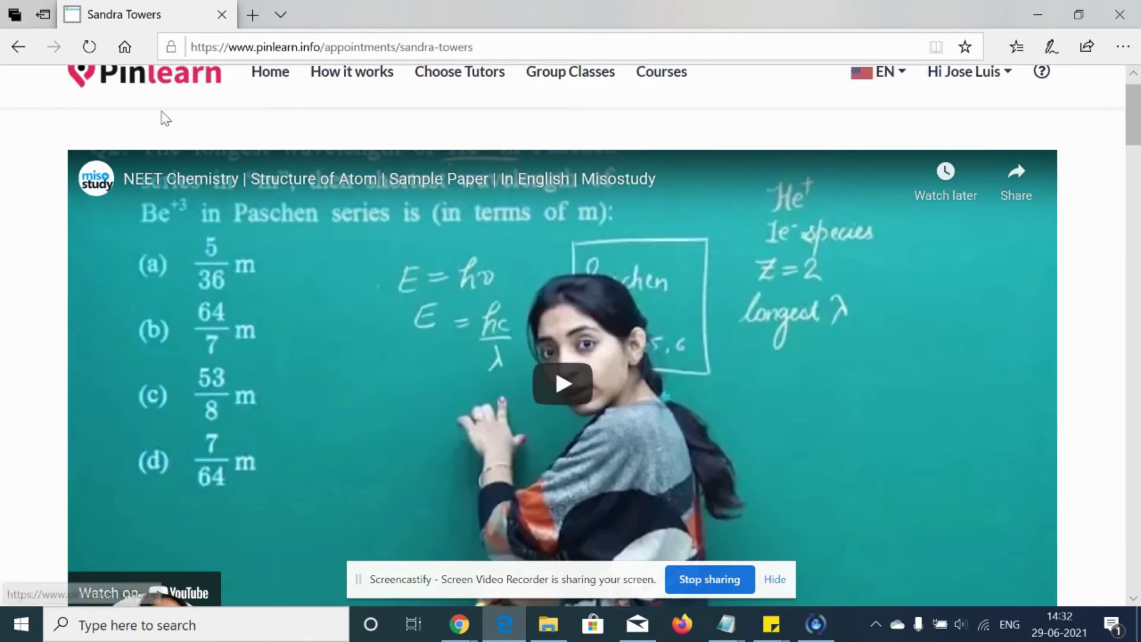
{"action": "left_click", "coordinate": [448, 76]}
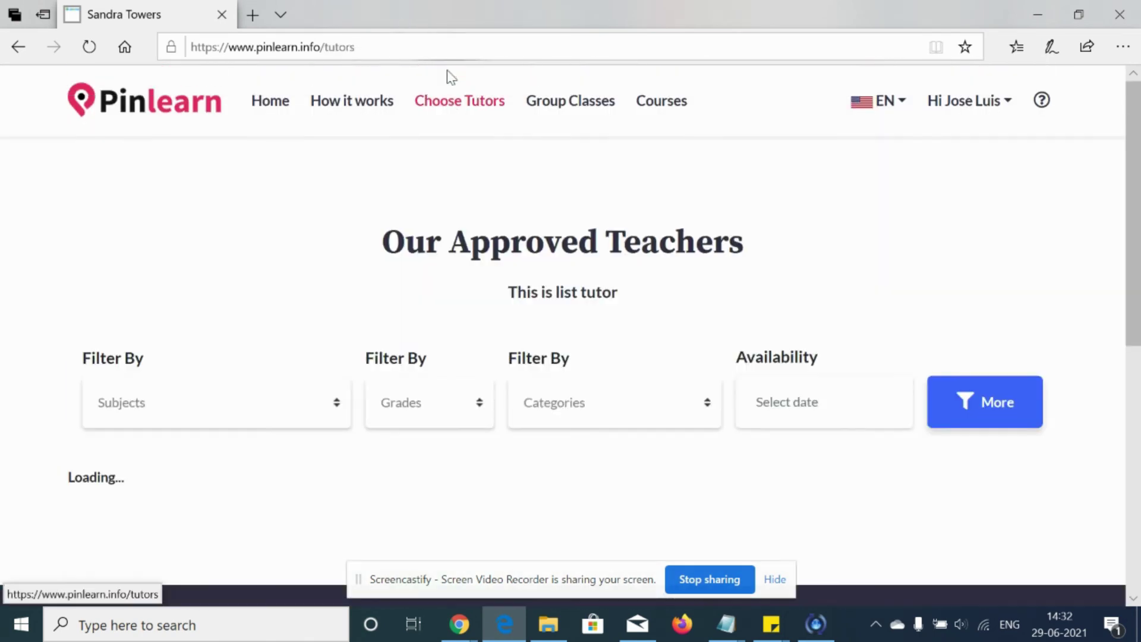
{"action": "scroll", "coordinate": [1134, 74], "scroll_direction": "down", "scroll_amount": 8}
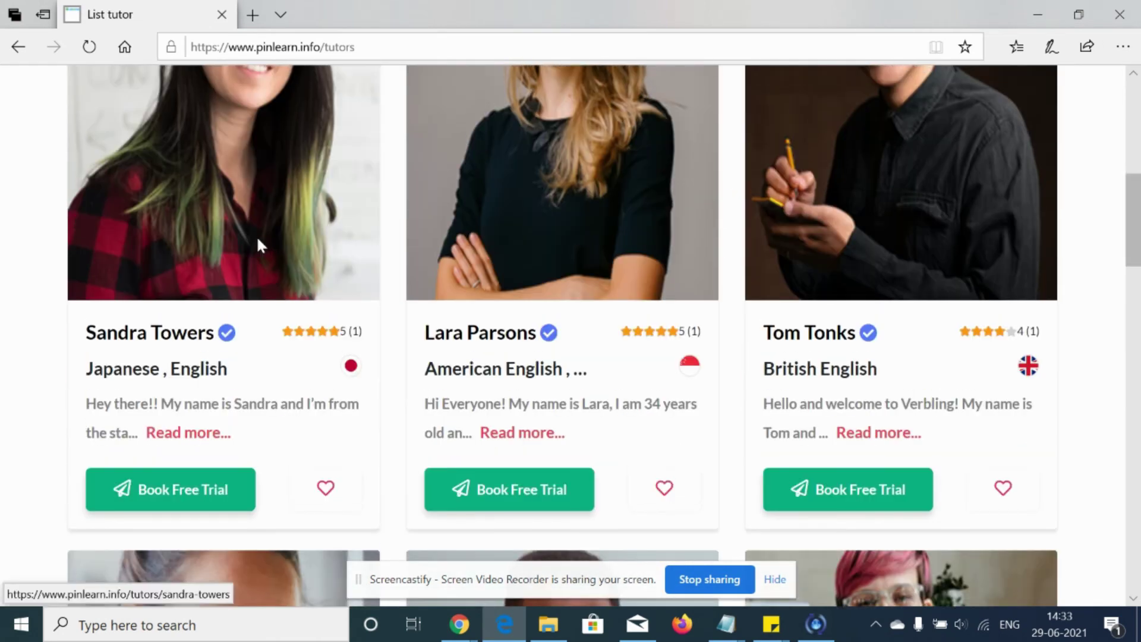
{"action": "left_click", "coordinate": [258, 240]}
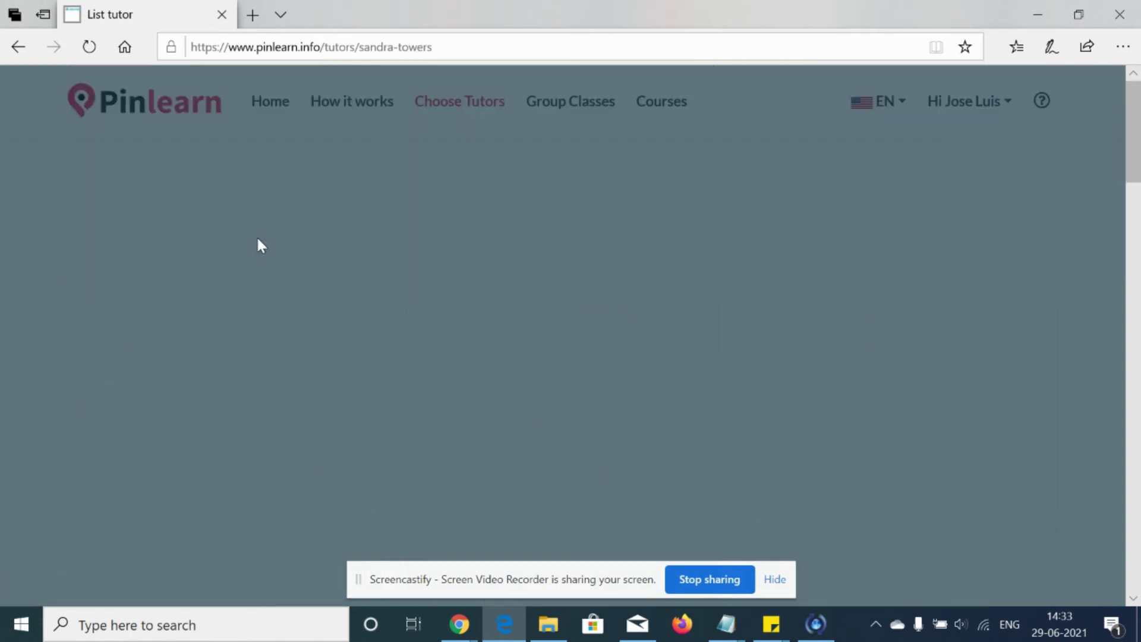
{"action": "scroll", "coordinate": [1137, 134], "scroll_direction": "down", "scroll_amount": 10}
{"action": "scroll", "coordinate": [1137, 140], "scroll_direction": "up", "scroll_amount": 10}
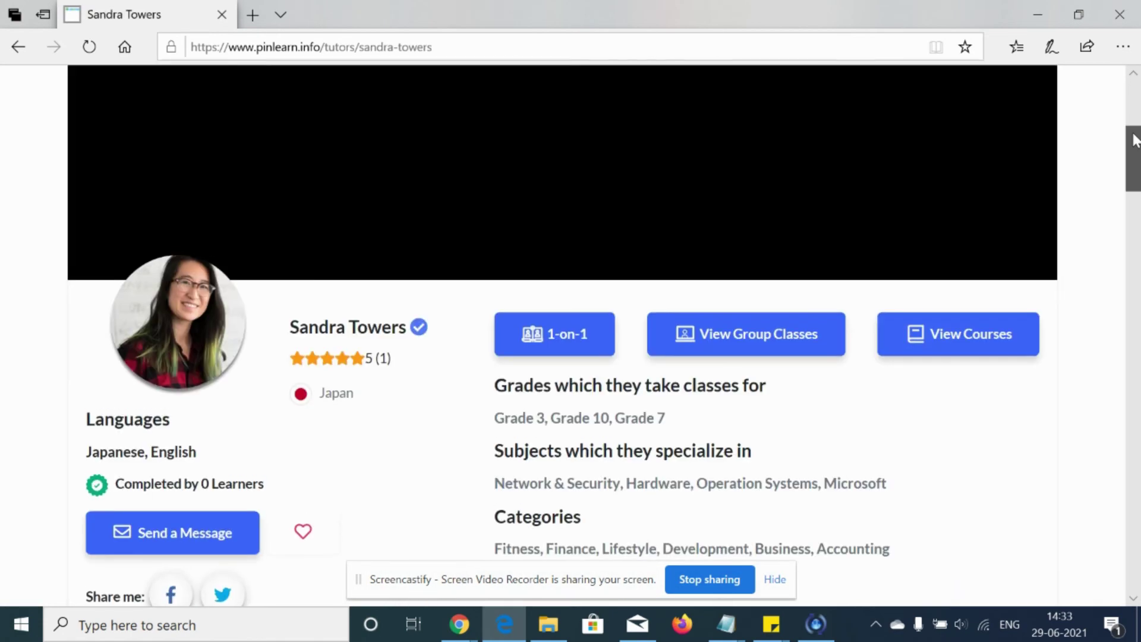
{"action": "left_click", "coordinate": [532, 349]}
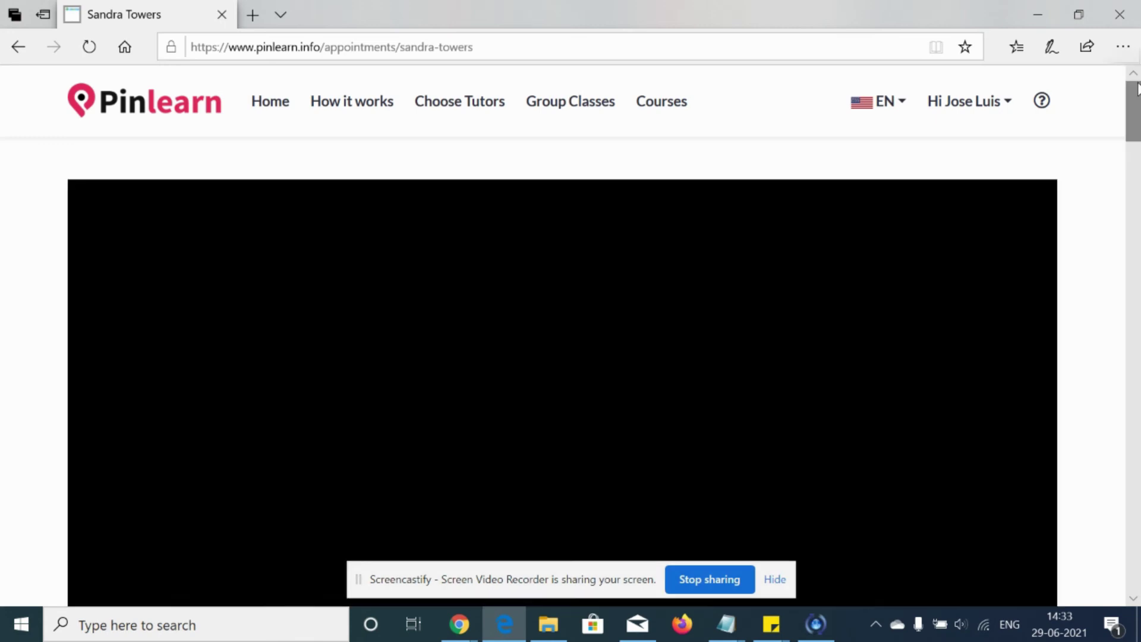
Step: Select Network & Security in the Pick Your Subject dropdown
{"action": "scroll", "coordinate": [1137, 113], "scroll_direction": "down", "scroll_amount": 1}
{"action": "left_click_drag", "start_coordinate": [1136, 107], "coordinate": [1138, 208]}
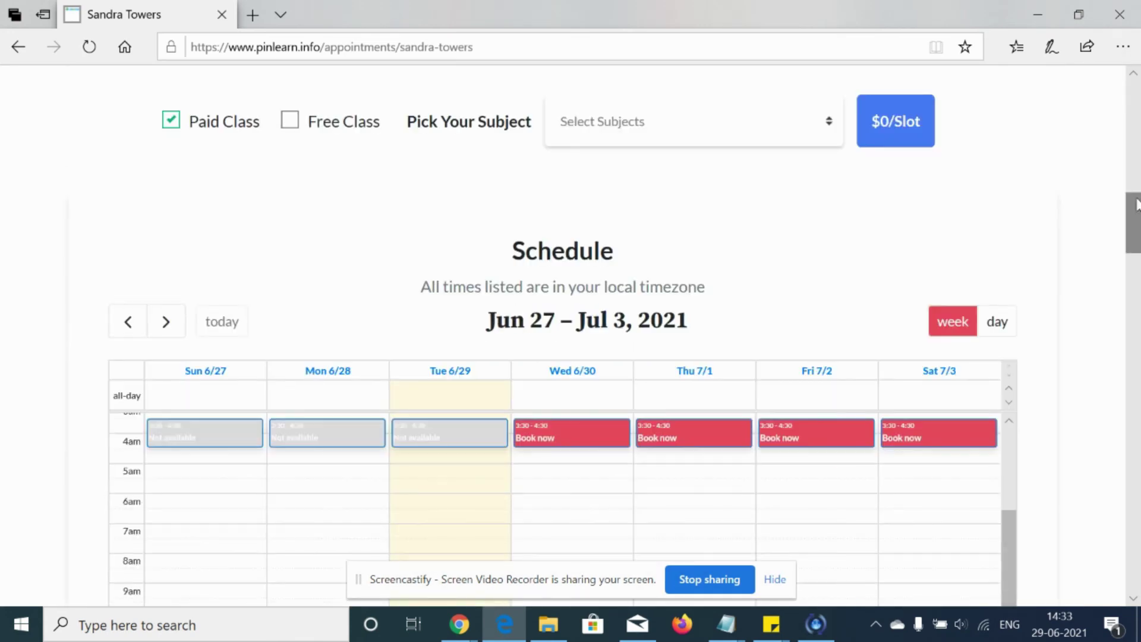
{"action": "left_click", "coordinate": [658, 135]}
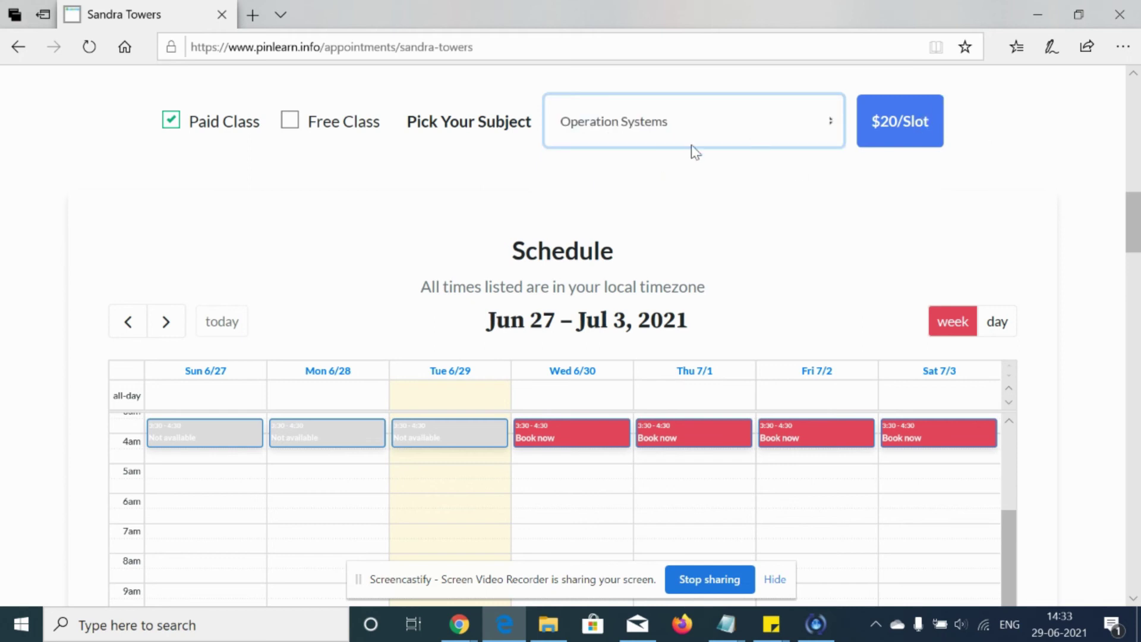
{"action": "left_click", "coordinate": [693, 142]}
{"action": "left_click", "coordinate": [674, 168]}
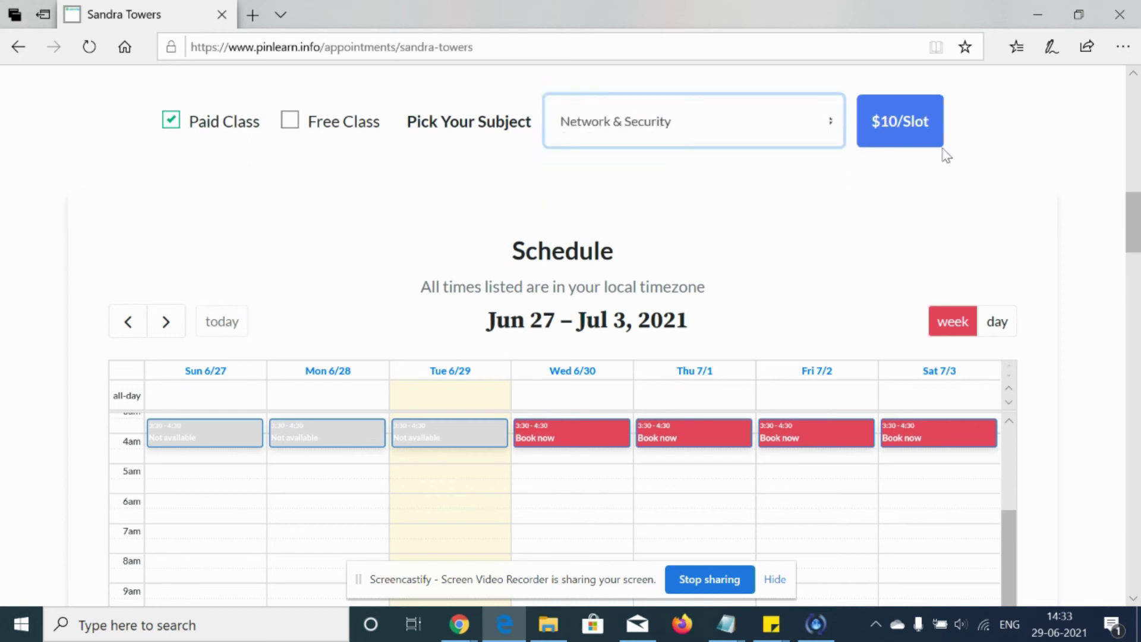
Step: Enter coupon 29065 and apply it, bringing the slot price to $0
{"action": "left_click_drag", "start_coordinate": [1131, 229], "coordinate": [1131, 206]}
{"action": "left_click", "coordinate": [551, 155]}
{"action": "type", "text": "29065"}
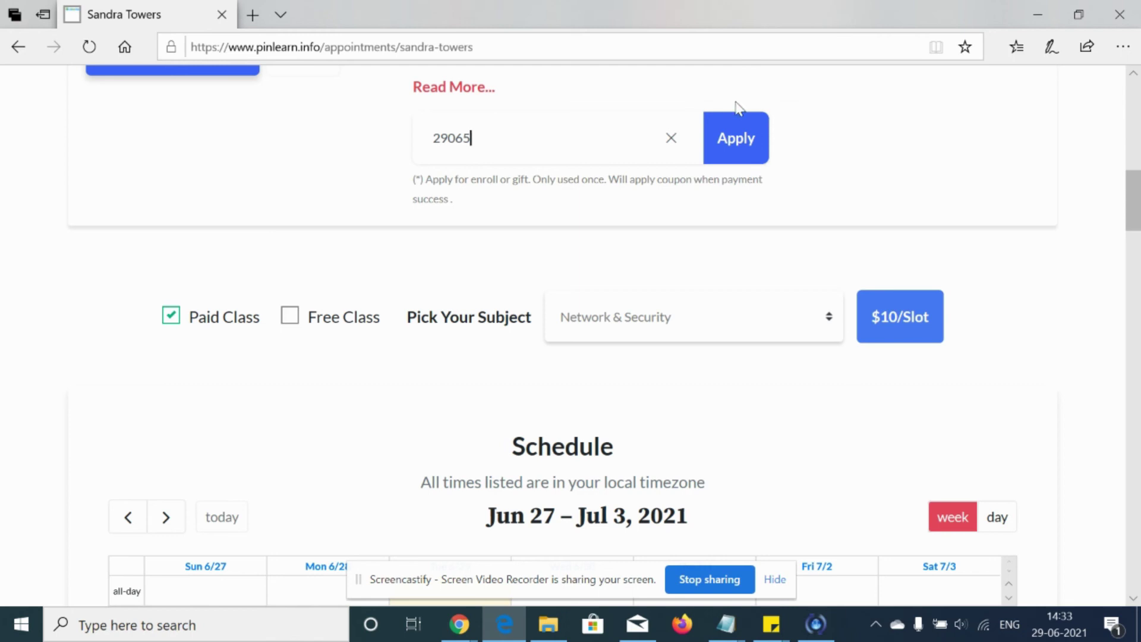
{"action": "left_click", "coordinate": [738, 156]}
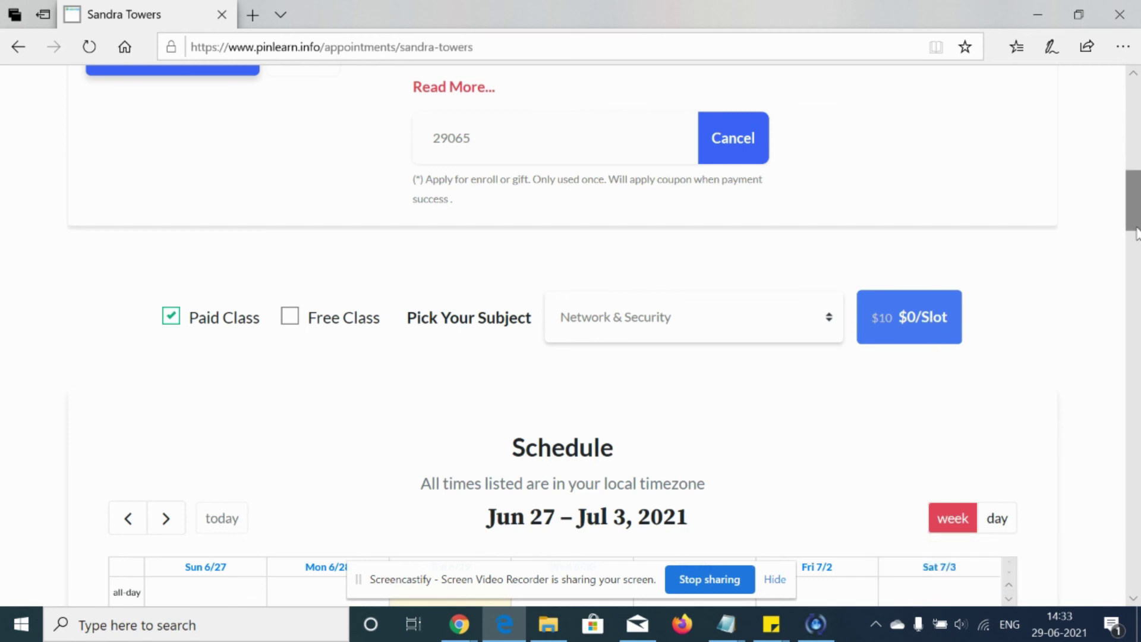
Step: Book the Thu 7/1 3:30–4:30 slot and confirm the booking
{"action": "left_click_drag", "start_coordinate": [1136, 217], "coordinate": [1137, 255]}
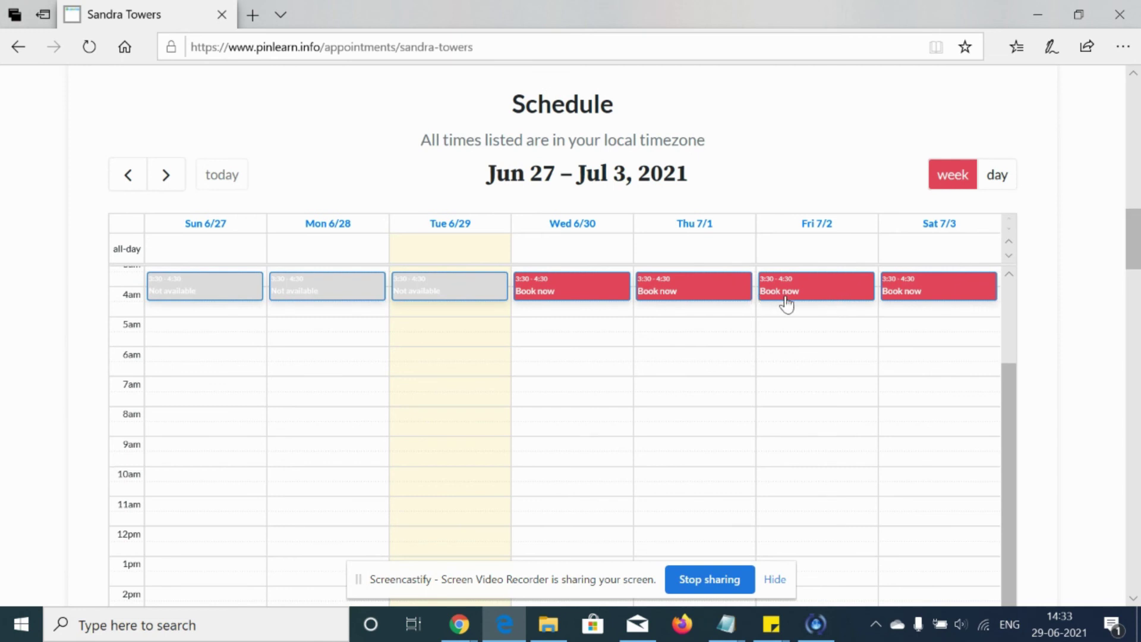
{"action": "mouse_move", "coordinate": [1130, 250]}
{"action": "left_mouse_down"}
{"action": "mouse_move", "coordinate": [1128, 222]}
{"action": "mouse_move", "coordinate": [1138, 255]}
{"action": "left_mouse_up"}
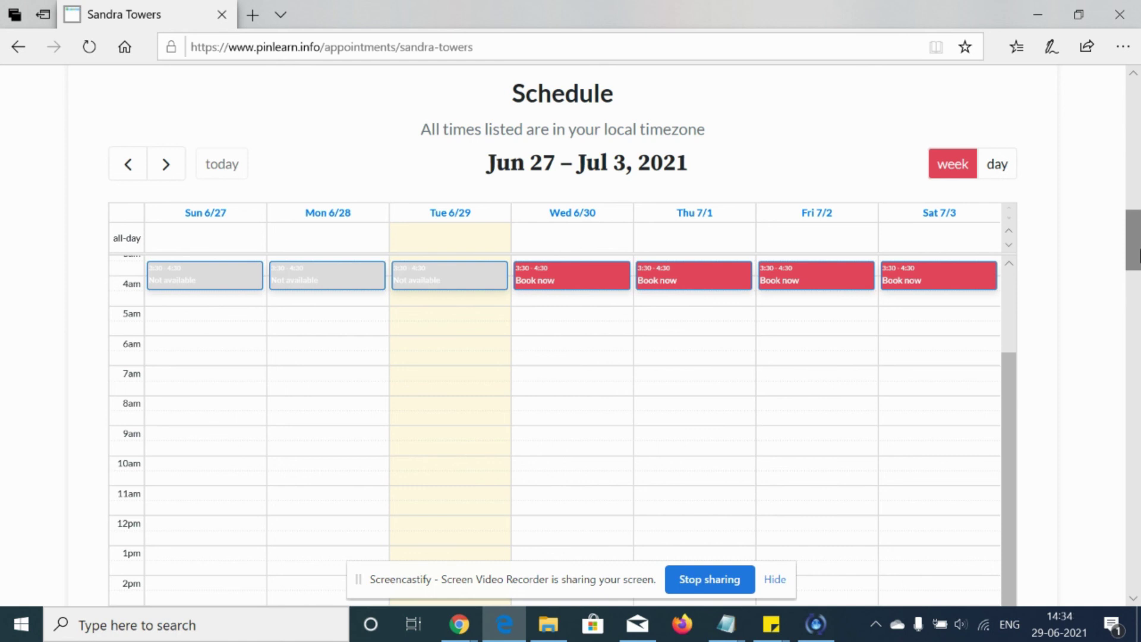
{"action": "left_click", "coordinate": [679, 287]}
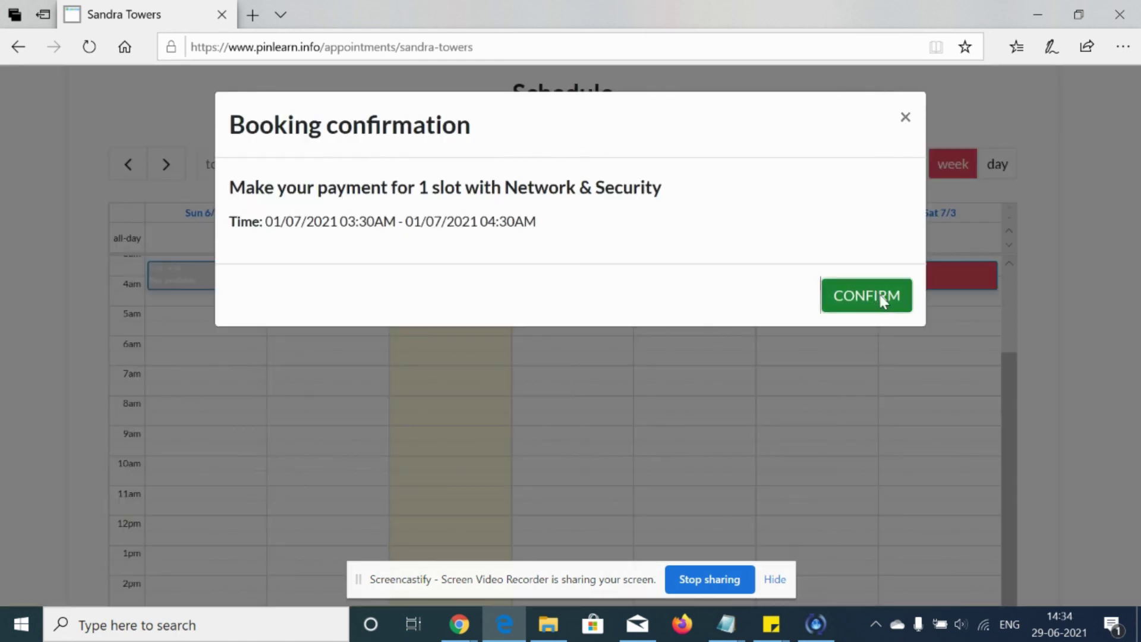
{"action": "left_click", "coordinate": [881, 301]}
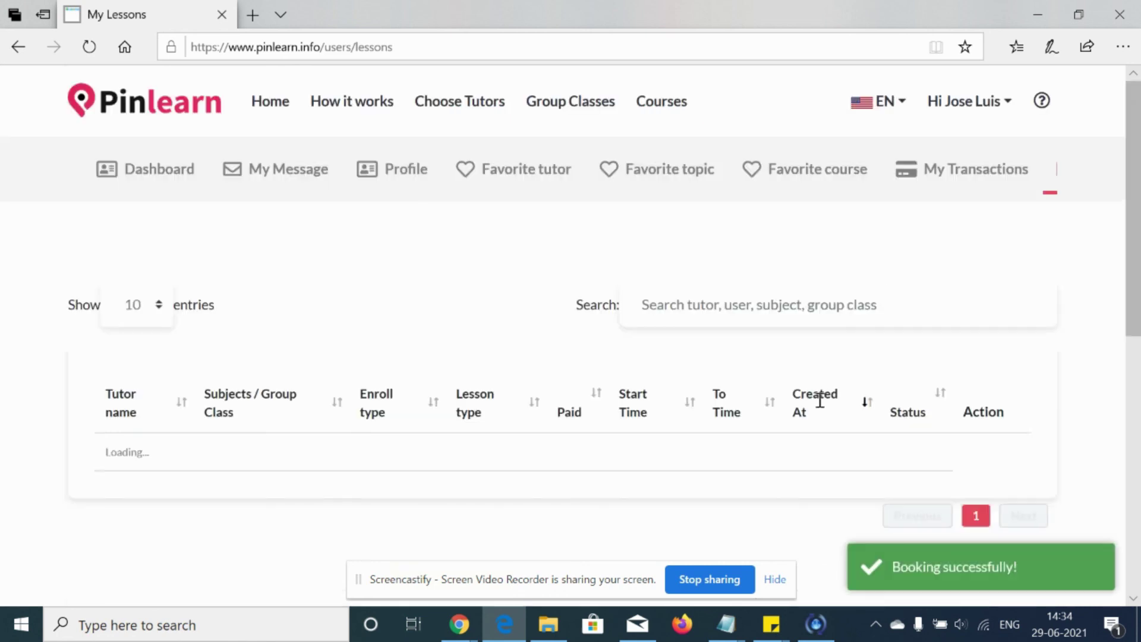